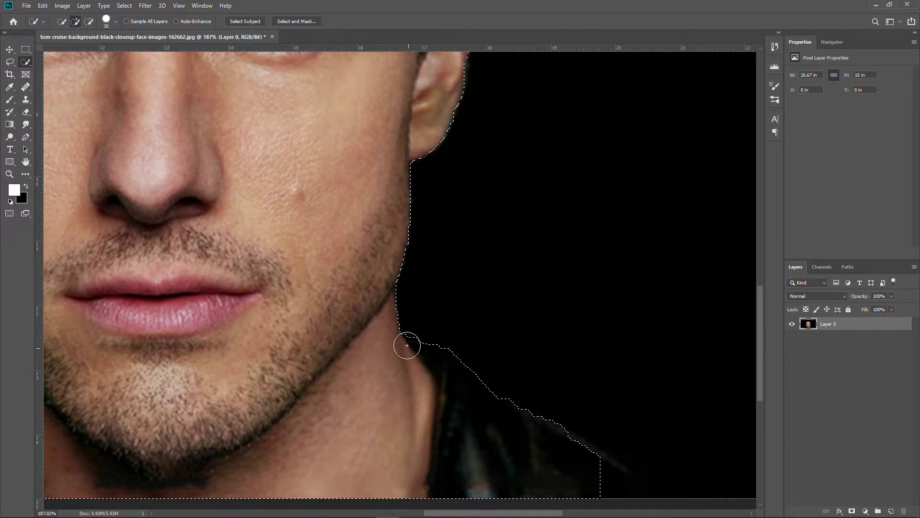
Step: Refine the portrait's selection edge along the shoulders and the side of the face with the Quick Selection tool
{"action": "scroll", "coordinate": [460, 393], "scroll_direction": "up", "scroll_amount": 5}
{"action": "left_click_drag", "start_coordinate": [521, 421], "coordinate": [561, 441]}
{"action": "scroll", "coordinate": [555, 425], "scroll_direction": "down", "scroll_amount": 5}
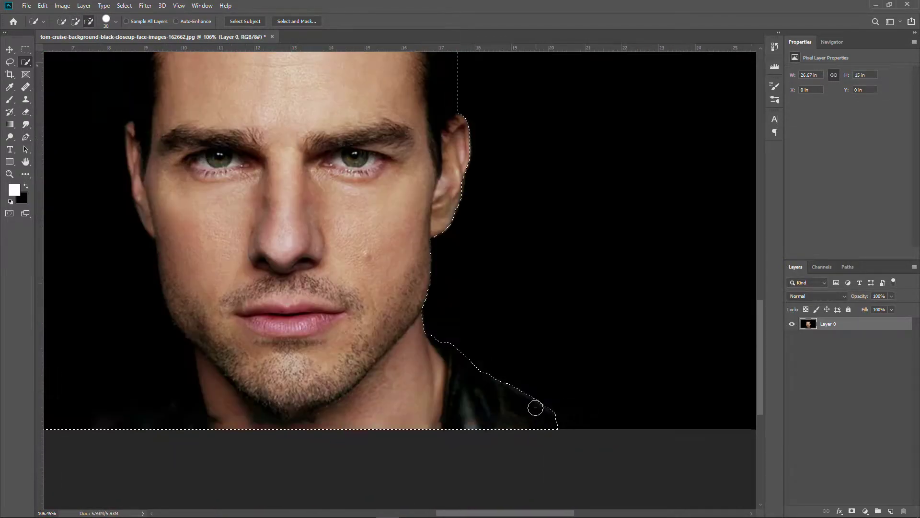
{"action": "scroll", "coordinate": [230, 401], "scroll_direction": "up", "scroll_amount": 2}
{"action": "mouse_move", "coordinate": [235, 410]}
{"action": "left_mouse_down"}
{"action": "mouse_move", "coordinate": [222, 434]}
{"action": "mouse_move", "coordinate": [188, 442]}
{"action": "mouse_move", "coordinate": [171, 379]}
{"action": "mouse_move", "coordinate": [208, 383]}
{"action": "mouse_move", "coordinate": [221, 321]}
{"action": "mouse_move", "coordinate": [242, 296]}
{"action": "left_mouse_up"}
{"action": "scroll", "coordinate": [282, 158], "scroll_direction": "down", "scroll_amount": 2}
Step: Tighten the selection around the hair, subtracting the black background at both upper corners of the head
{"action": "scroll", "coordinate": [284, 154], "scroll_direction": "up", "scroll_amount": 4}
{"action": "mouse_move", "coordinate": [314, 145]}
{"action": "left_mouse_down"}
{"action": "mouse_move", "coordinate": [291, 304]}
{"action": "mouse_move", "coordinate": [295, 354]}
{"action": "mouse_move", "coordinate": [304, 174]}
{"action": "mouse_move", "coordinate": [289, 174]}
{"action": "mouse_move", "coordinate": [278, 152]}
{"action": "mouse_move", "coordinate": [266, 173]}
{"action": "mouse_move", "coordinate": [267, 151]}
{"action": "mouse_move", "coordinate": [261, 174]}
{"action": "left_mouse_up"}
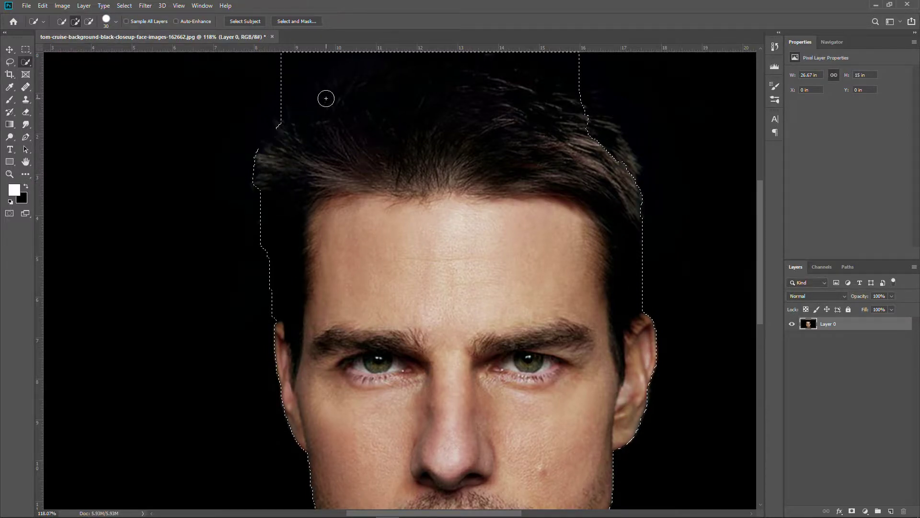
{"action": "scroll", "coordinate": [317, 100], "scroll_direction": "down", "scroll_amount": 2}
{"action": "scroll", "coordinate": [302, 91], "scroll_direction": "up", "scroll_amount": 3}
{"action": "mouse_move", "coordinate": [298, 77]}
{"action": "left_mouse_down"}
{"action": "mouse_move", "coordinate": [242, 130]}
{"action": "mouse_move", "coordinate": [328, 76]}
{"action": "left_mouse_up"}
{"action": "mouse_move", "coordinate": [554, 74]}
{"action": "left_mouse_down"}
{"action": "mouse_move", "coordinate": [590, 91]}
{"action": "mouse_move", "coordinate": [569, 143]}
{"action": "mouse_move", "coordinate": [531, 126]}
{"action": "mouse_move", "coordinate": [580, 138]}
{"action": "mouse_move", "coordinate": [626, 174]}
{"action": "left_mouse_up"}
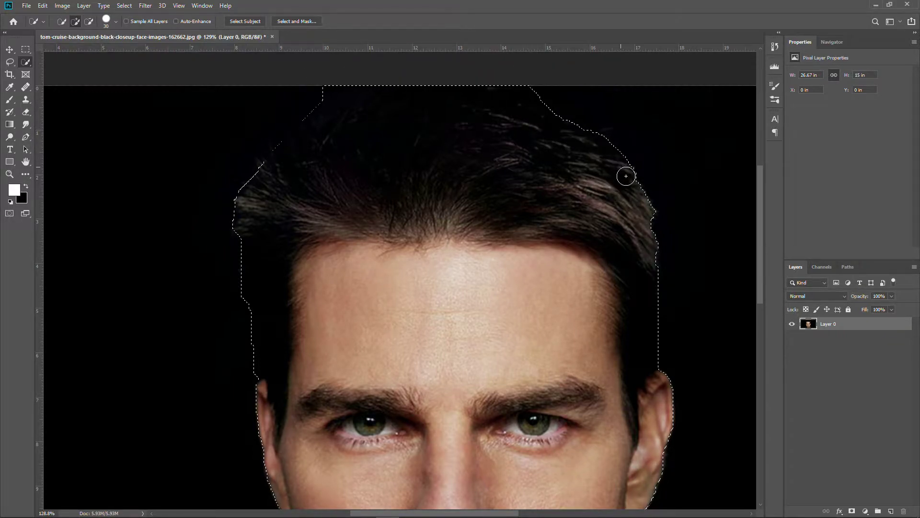
{"action": "left_click", "coordinate": [324, 85], "text": "alt"}
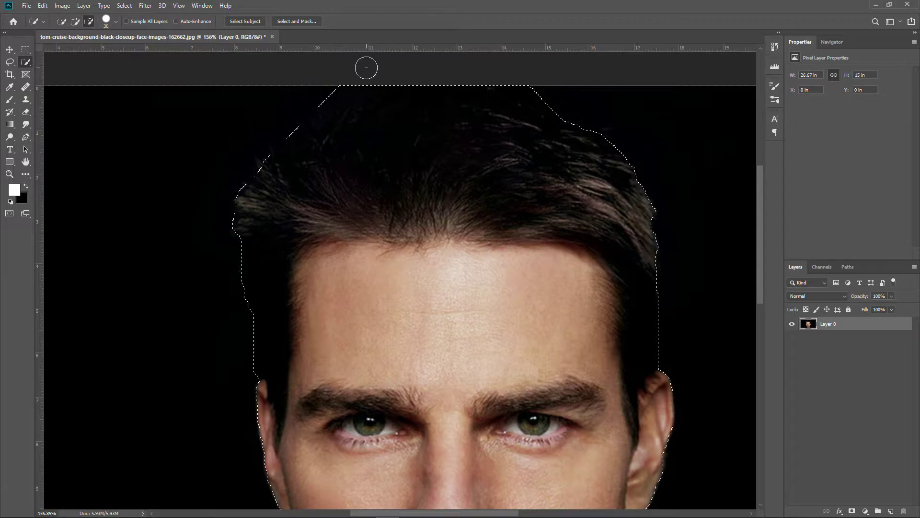
Step: Copy the selected man onto a new layer and hide Layer 0
{"action": "key", "text": "ctrl+0"}
{"action": "scroll", "coordinate": [307, 455], "scroll_direction": "up", "scroll_amount": 14}
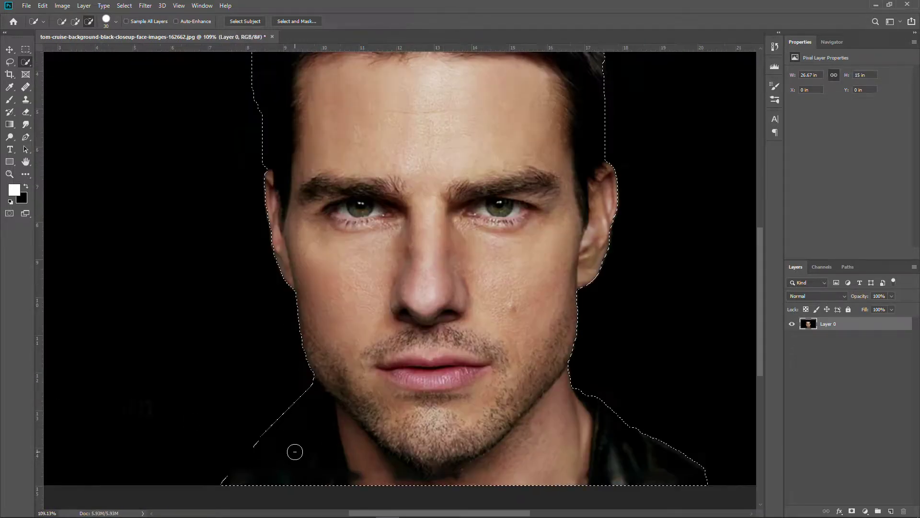
{"action": "scroll", "coordinate": [318, 318], "scroll_direction": "down", "scroll_amount": 7}
{"action": "scroll", "coordinate": [335, 316], "scroll_direction": "down", "scroll_amount": 7}
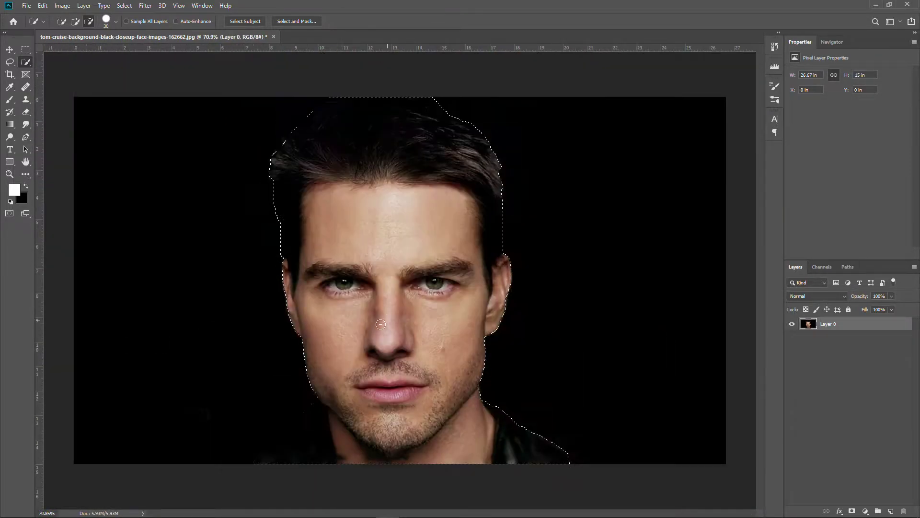
{"action": "scroll", "coordinate": [301, 447], "scroll_direction": "up", "scroll_amount": 5}
{"action": "scroll", "coordinate": [302, 450], "scroll_direction": "down", "scroll_amount": 3}
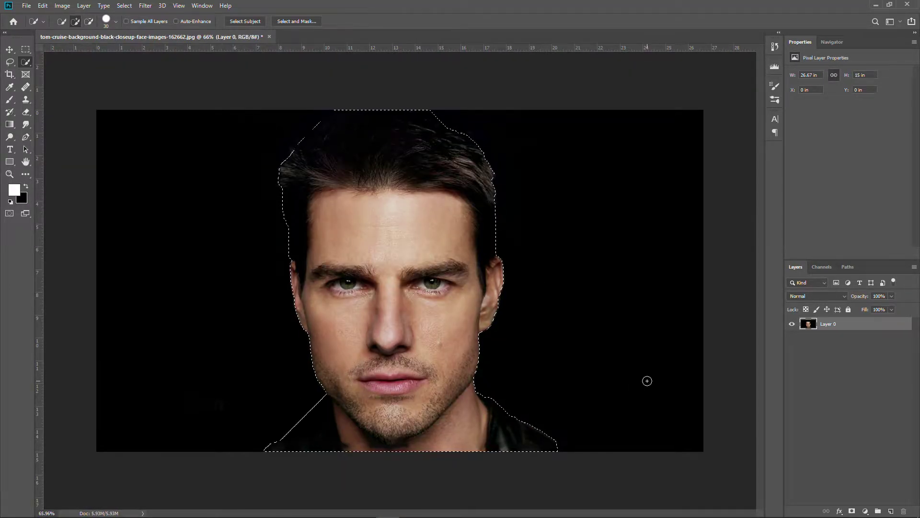
{"action": "key", "text": "ctrl+j"}
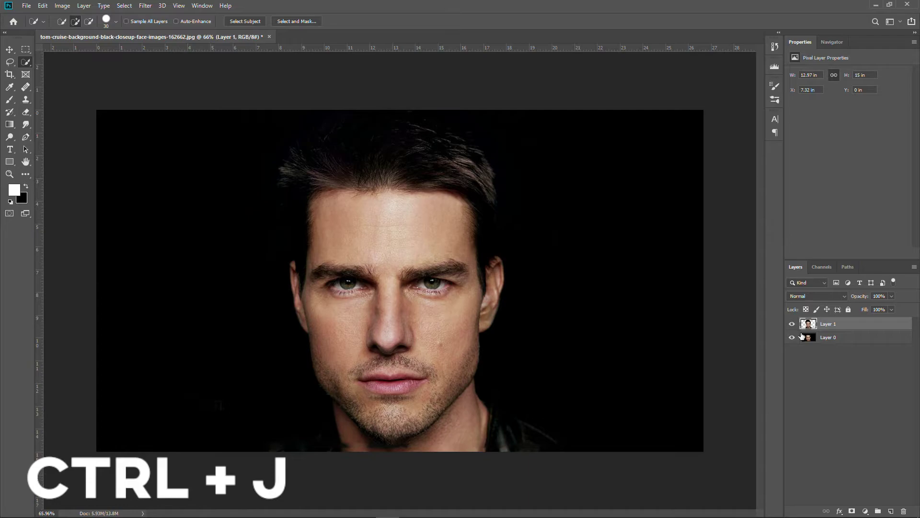
{"action": "left_click", "coordinate": [792, 338]}
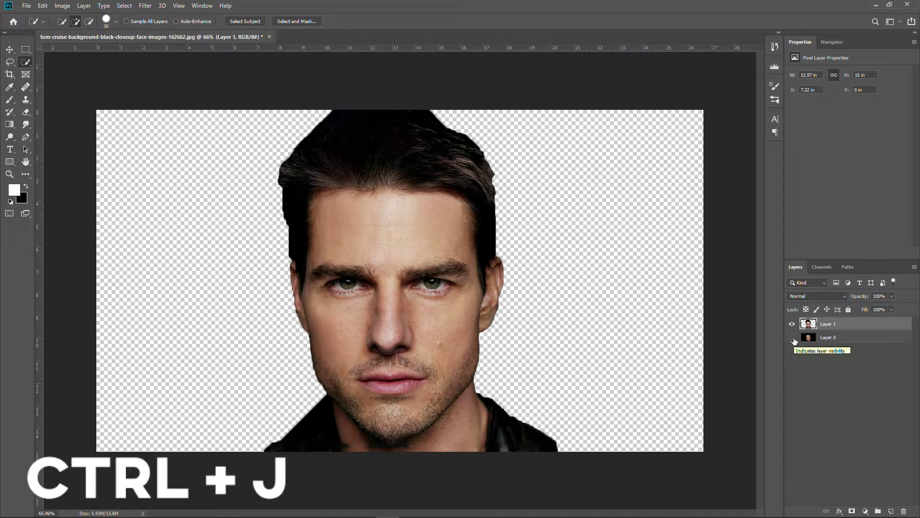
Step: Erase the hard edge at the top of the hair on Layer 1 with a smaller Eraser brush
{"action": "key", "text": "e"}
{"action": "scroll", "coordinate": [449, 185], "scroll_direction": "down", "scroll_amount": 2}
{"action": "scroll", "coordinate": [398, 138], "scroll_direction": "up", "scroll_amount": 2}
{"action": "key", "text": "bracketleft"}
{"action": "key", "text": "bracketleft"}
{"action": "key", "text": "bracketleft"}
{"action": "key", "text": "bracketleft"}
{"action": "key", "text": "bracketleft"}
{"action": "key", "text": "bracketleft"}
{"action": "key", "text": "bracketleft"}
{"action": "key", "text": "bracketleft"}
{"action": "key", "text": "bracketleft"}
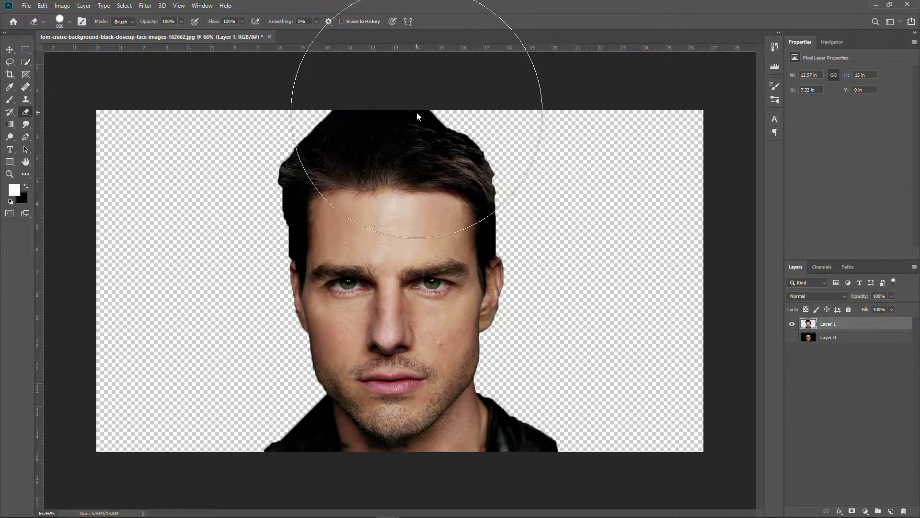
{"action": "mouse_move", "coordinate": [435, 85]}
{"action": "left_mouse_down"}
{"action": "mouse_move", "coordinate": [297, 85]}
{"action": "mouse_move", "coordinate": [375, 68]}
{"action": "mouse_move", "coordinate": [298, 82]}
{"action": "mouse_move", "coordinate": [404, 76]}
{"action": "mouse_move", "coordinate": [271, 88]}
{"action": "mouse_move", "coordinate": [393, 80]}
{"action": "mouse_move", "coordinate": [309, 94]}
{"action": "mouse_move", "coordinate": [459, 82]}
{"action": "mouse_move", "coordinate": [483, 91]}
{"action": "mouse_move", "coordinate": [459, 99]}
{"action": "left_mouse_up"}
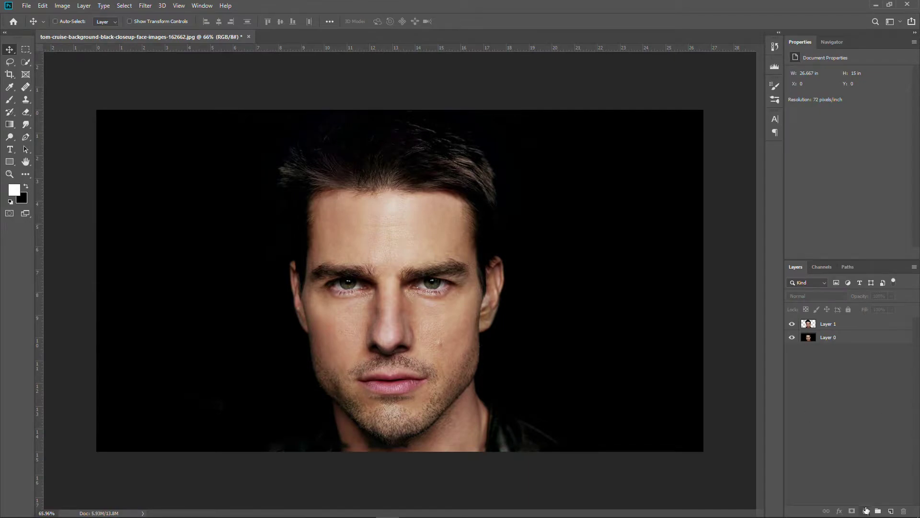
Step: Add a Black & White adjustment layer on top and a new empty layer directly above Layer 0
{"action": "left_click", "coordinate": [866, 510]}
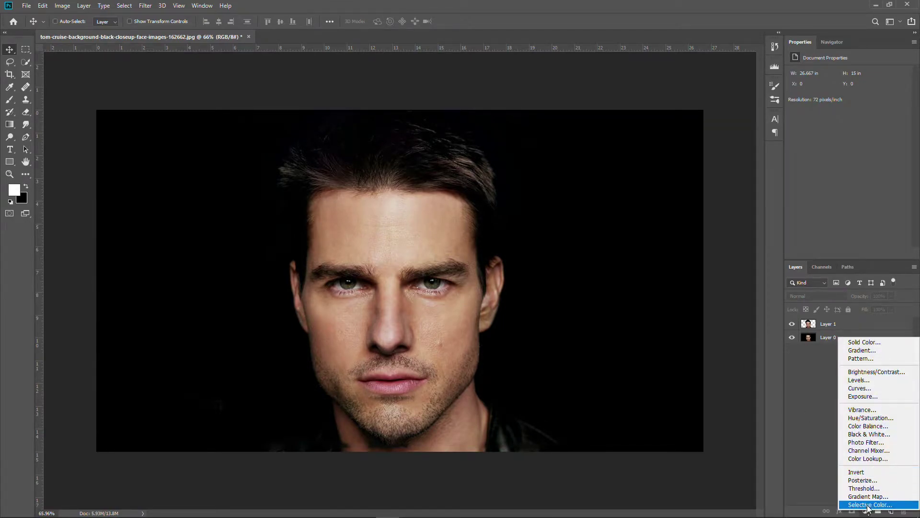
{"action": "left_click", "coordinate": [880, 434]}
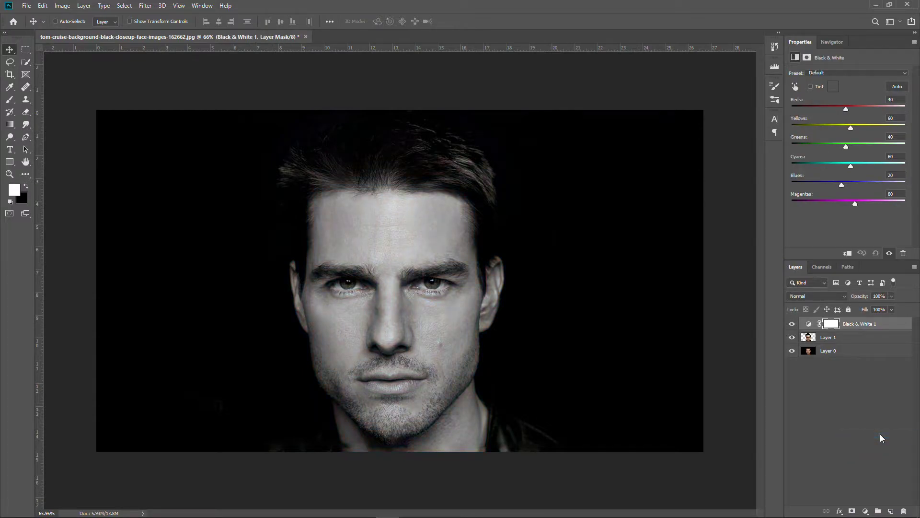
{"action": "left_click", "coordinate": [849, 354]}
{"action": "left_click", "coordinate": [891, 511]}
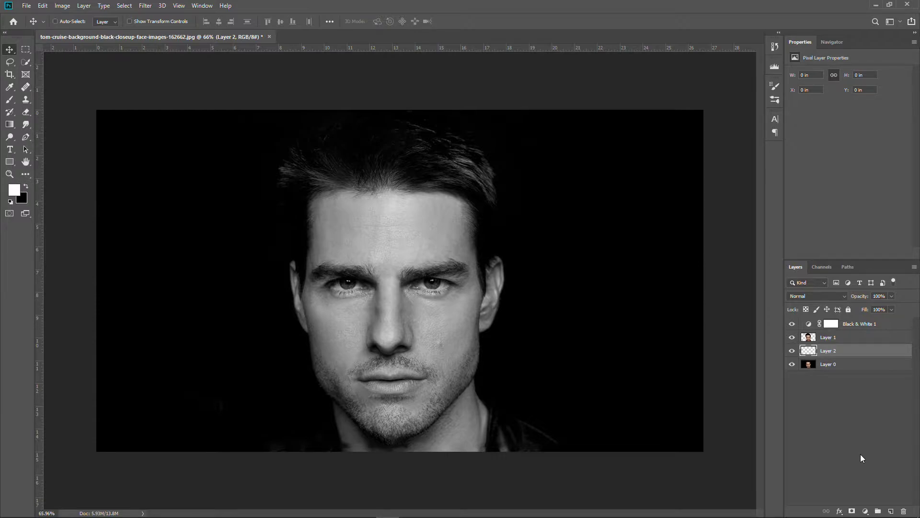
Step: Fill the new layer between Layer 1 and Layer 0 with black, and hide Layer 0
{"action": "left_click", "coordinate": [25, 185]}
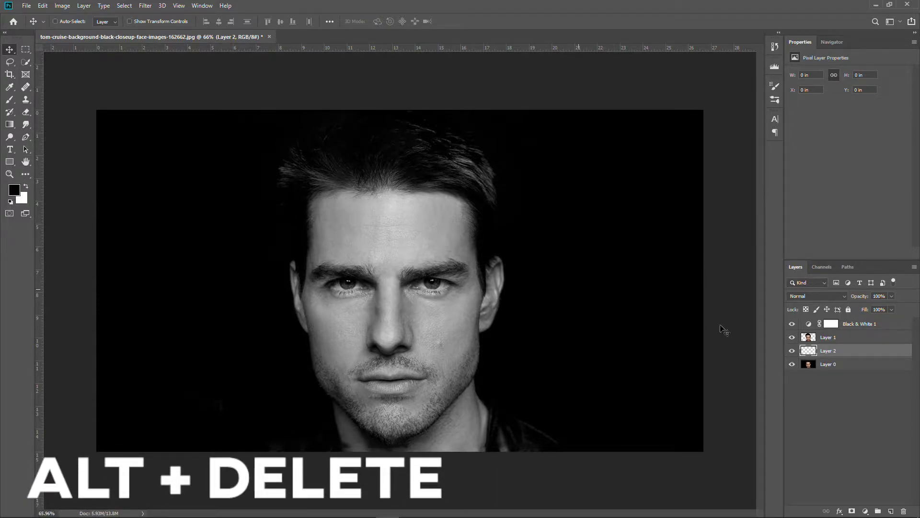
{"action": "key", "text": "alt+Delete"}
{"action": "left_click", "coordinate": [792, 364]}
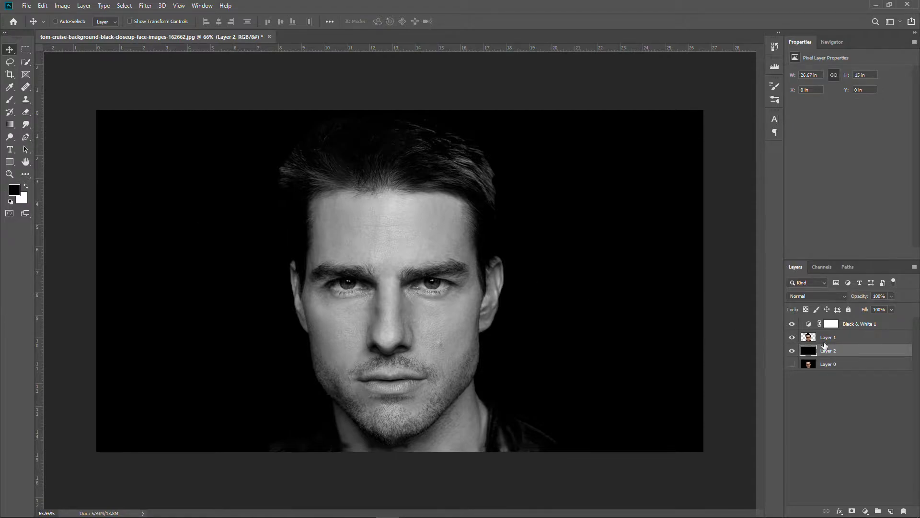
Step: Load Layer 1's outline as a selection and save it as a new alpha channel
{"action": "left_click", "coordinate": [810, 339]}
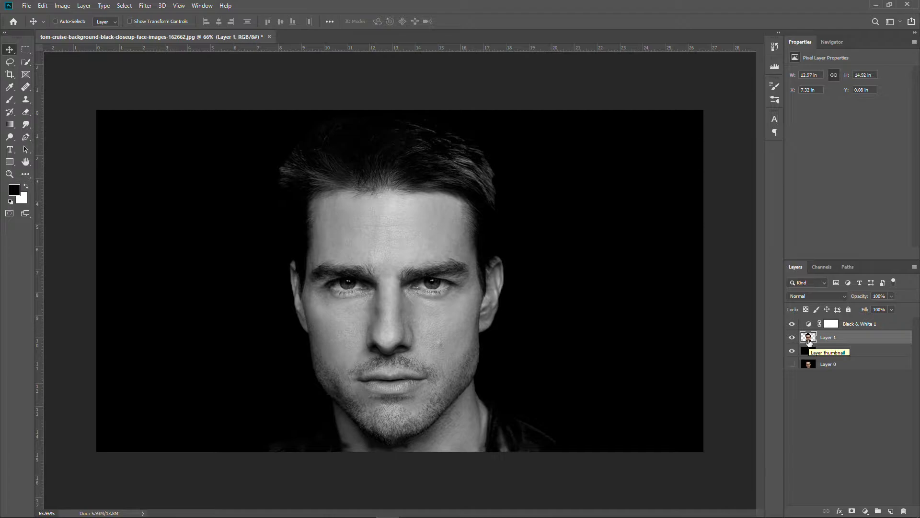
{"action": "key", "text": "ctrl"}
{"action": "left_click", "coordinate": [809, 338], "text": "ctrl"}
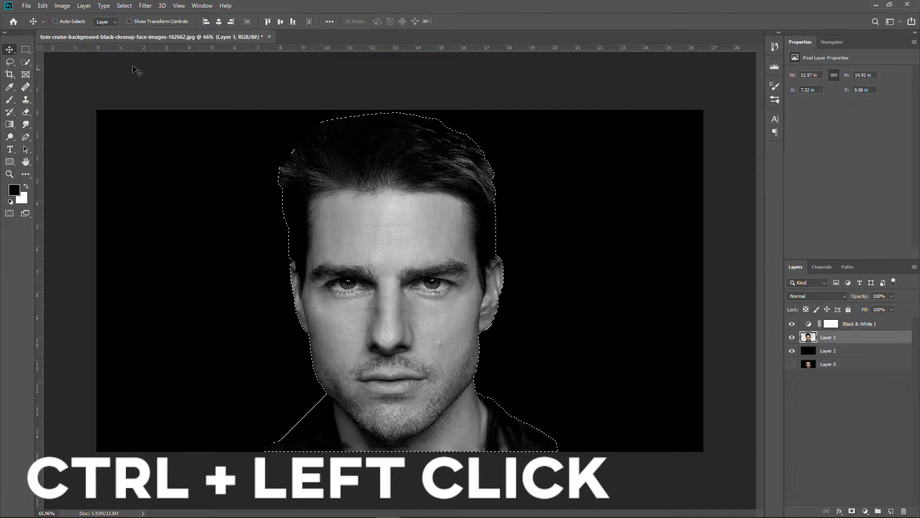
{"action": "left_click", "coordinate": [125, 6]}
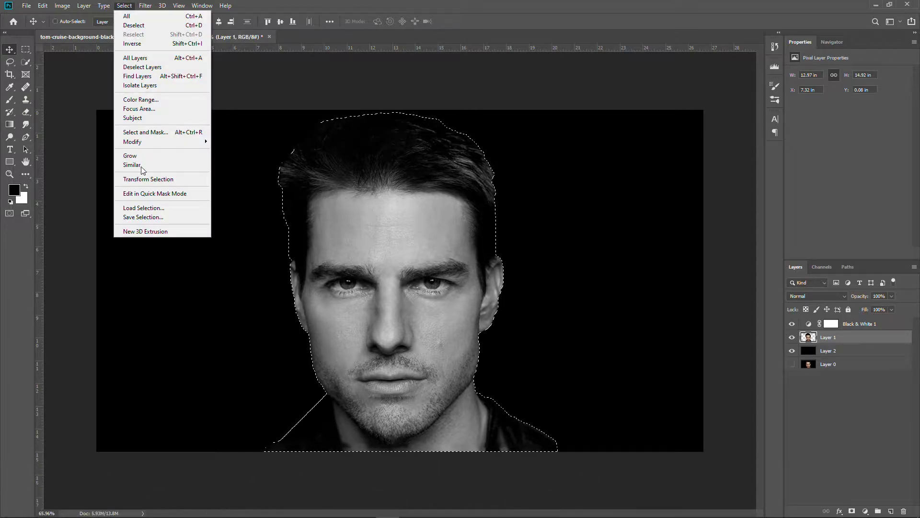
{"action": "left_click", "coordinate": [134, 218]}
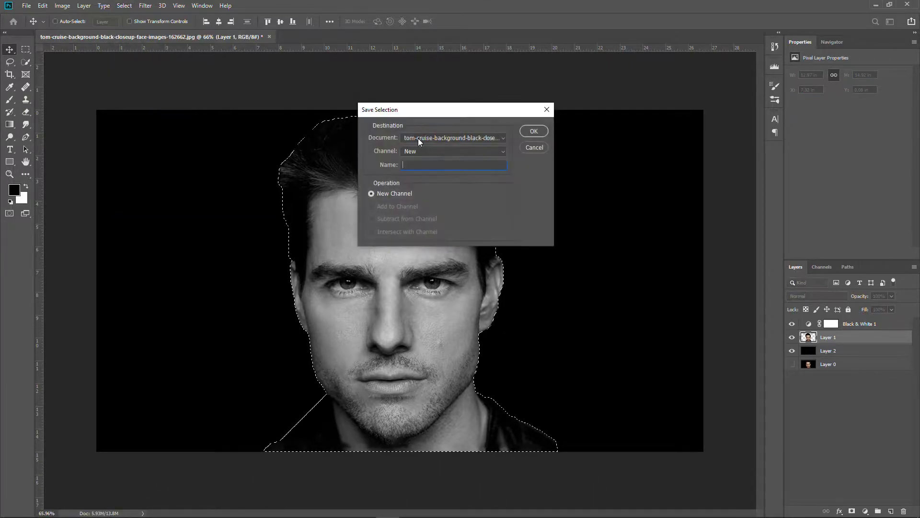
{"action": "left_click", "coordinate": [534, 130]}
{"action": "key", "text": "ctrl+d"}
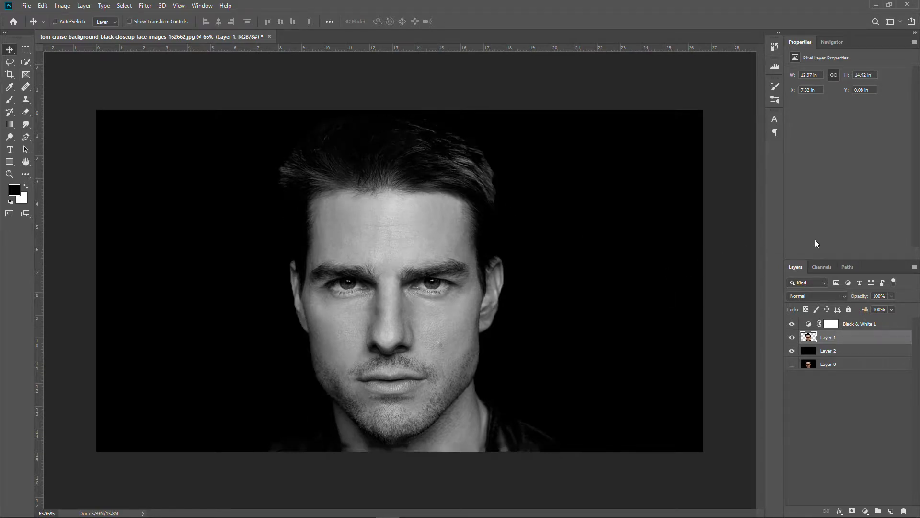
{"action": "left_click", "coordinate": [821, 267]}
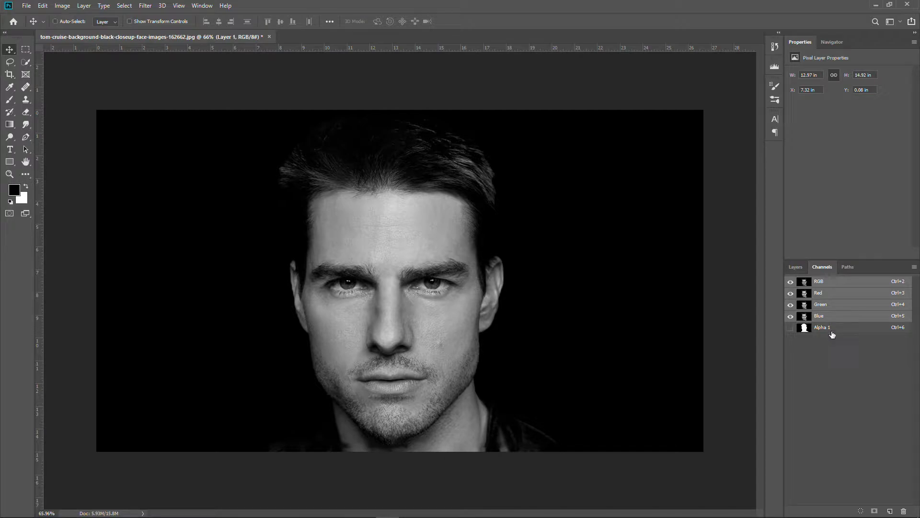
{"action": "left_click", "coordinate": [796, 267]}
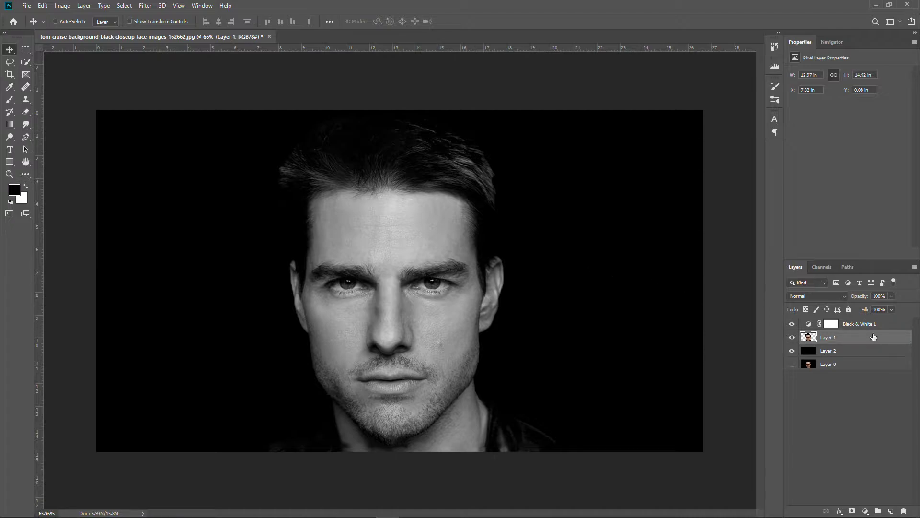
Step: Duplicate Layer 1 into a new document named Discplament
{"action": "left_click", "coordinate": [914, 267]}
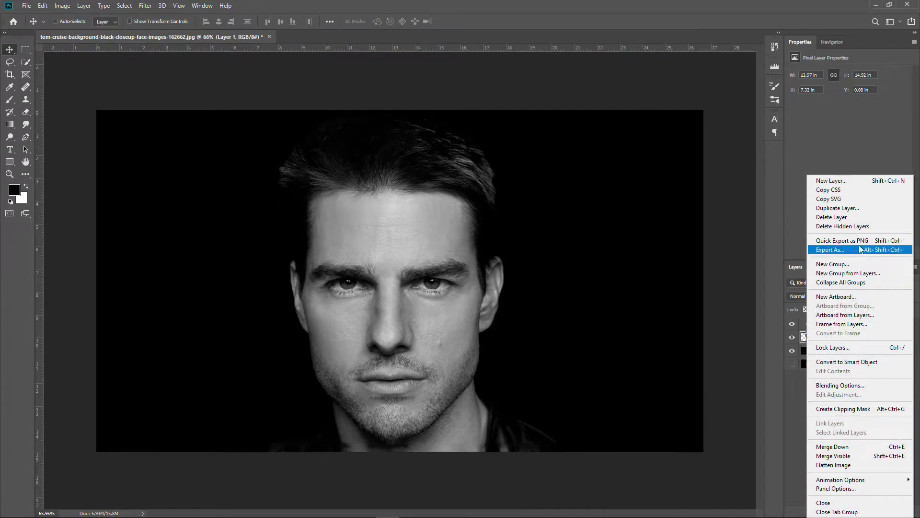
{"action": "left_click", "coordinate": [843, 207]}
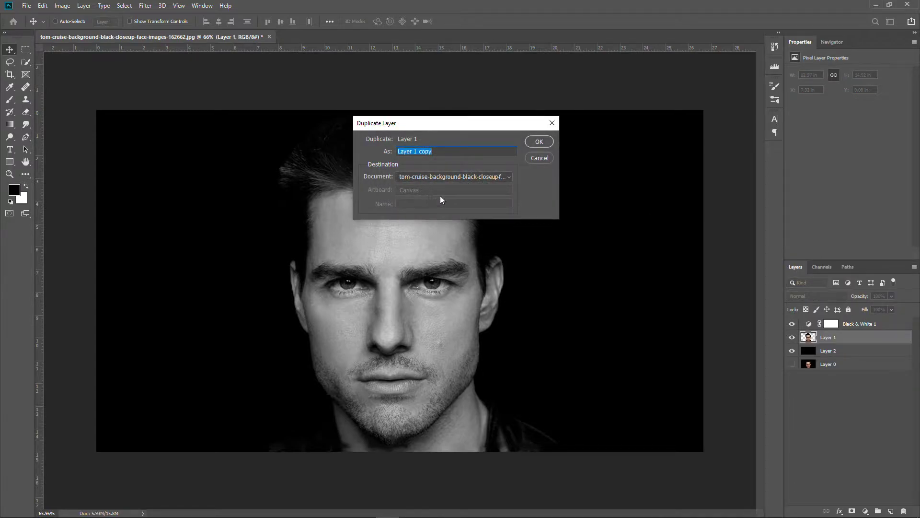
{"action": "left_click", "coordinate": [478, 177]}
{"action": "left_click", "coordinate": [429, 197]}
{"action": "type", "text": "D"}
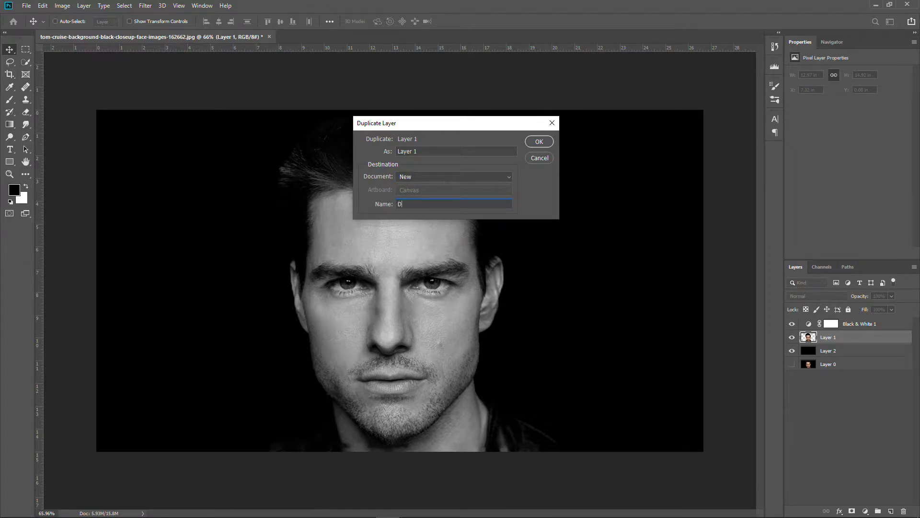
{"action": "type", "text": "iscplament"}
{"action": "left_click", "coordinate": [539, 142]}
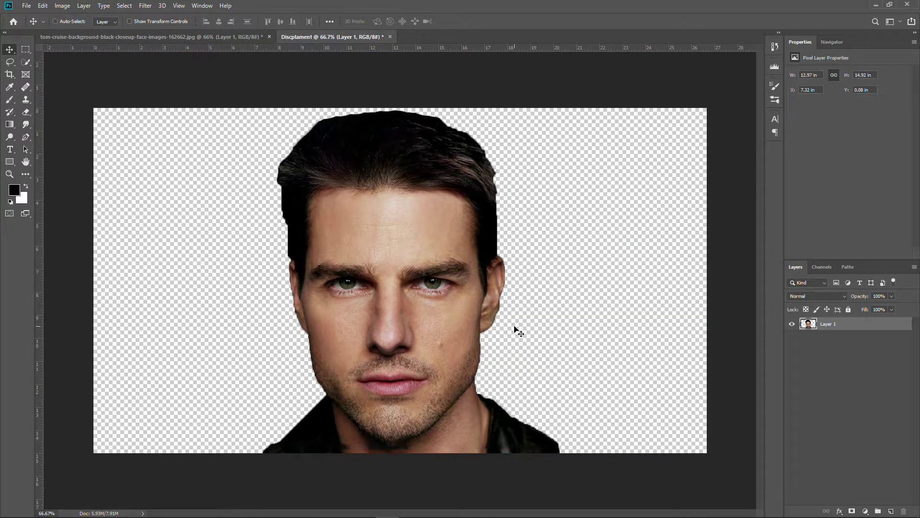
Step: Add a Black & White adjustment layer to the new document and merge it with Layer 1
{"action": "left_click", "coordinate": [865, 512]}
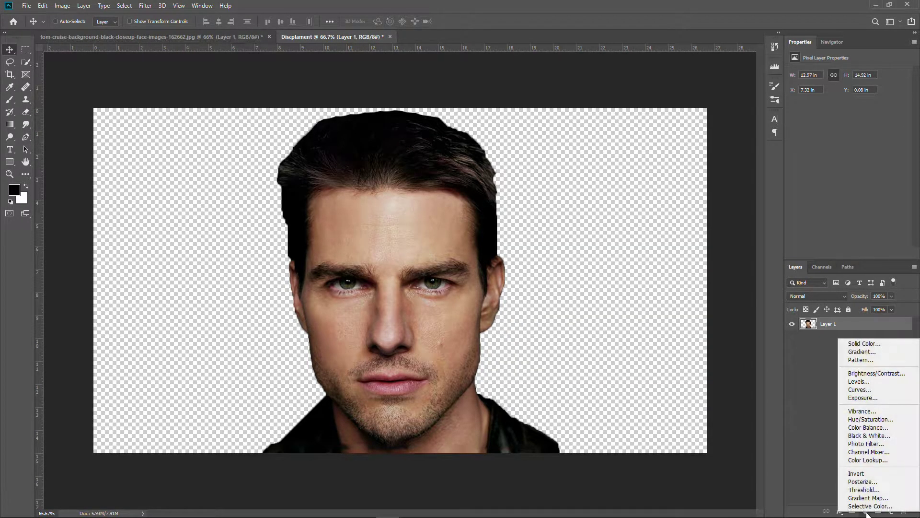
{"action": "left_click", "coordinate": [883, 436]}
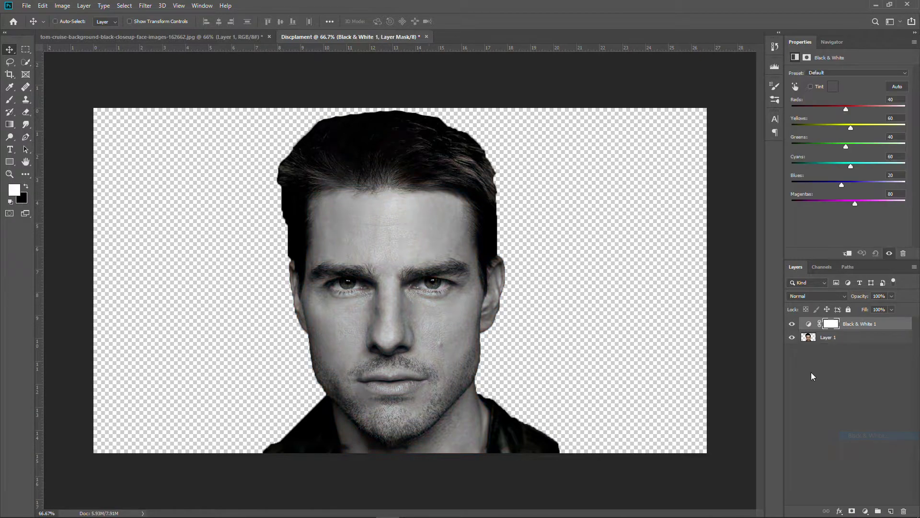
{"action": "left_click", "coordinate": [869, 339], "text": "ctrl"}
{"action": "left_click", "coordinate": [872, 346]}
{"action": "left_click", "coordinate": [874, 339]}
{"action": "left_click", "coordinate": [874, 327], "text": "ctrl"}
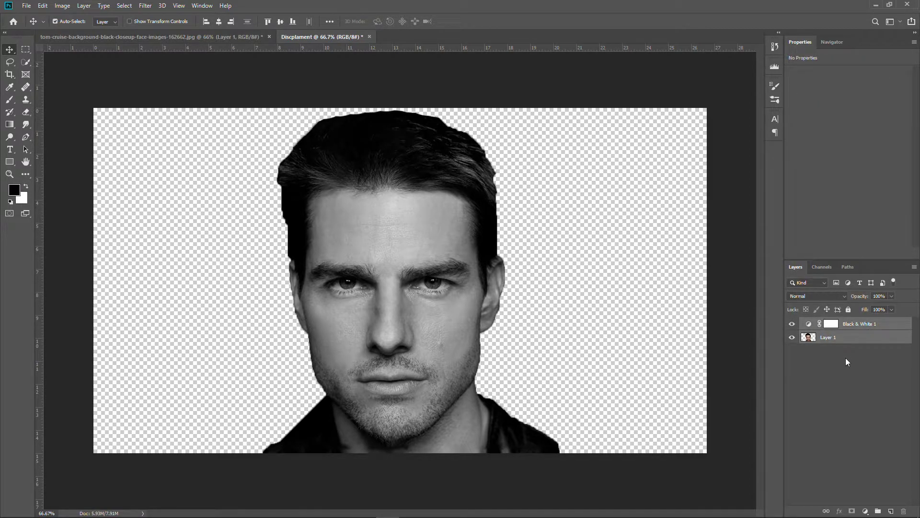
{"action": "key", "text": "ctrl+e"}
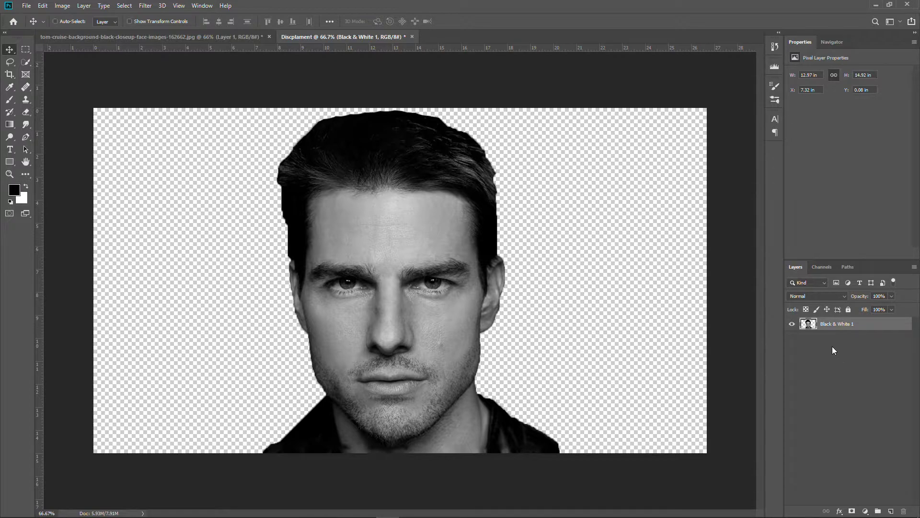
Step: Apply a Gaussian Blur with a radius of 4 pixels to the merged black-and-white portrait
{"action": "left_click", "coordinate": [149, 5]}
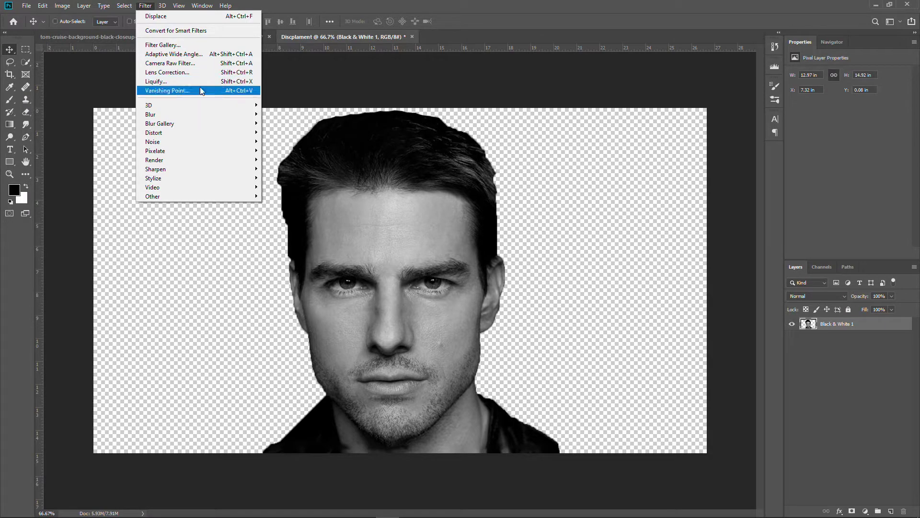
{"action": "mouse_move", "coordinate": [196, 115]}
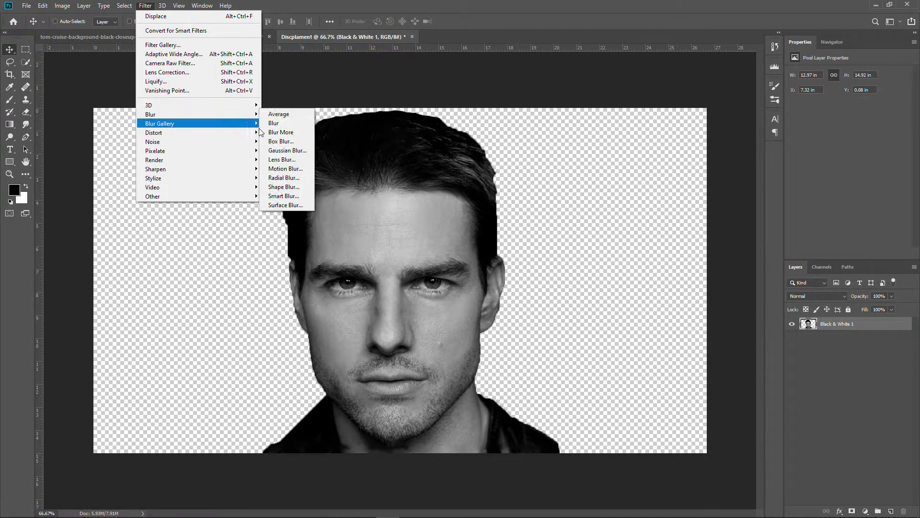
{"action": "left_click", "coordinate": [288, 150]}
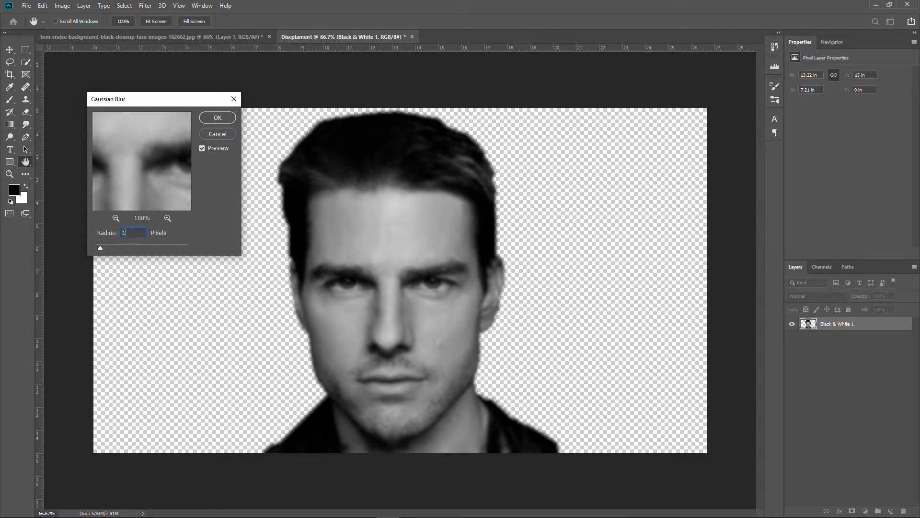
{"action": "type", "text": "10"}
{"action": "key", "text": "BackSpace"}
{"action": "key", "text": "BackSpace"}
{"action": "type", "text": "4"}
{"action": "left_click", "coordinate": [218, 118]}
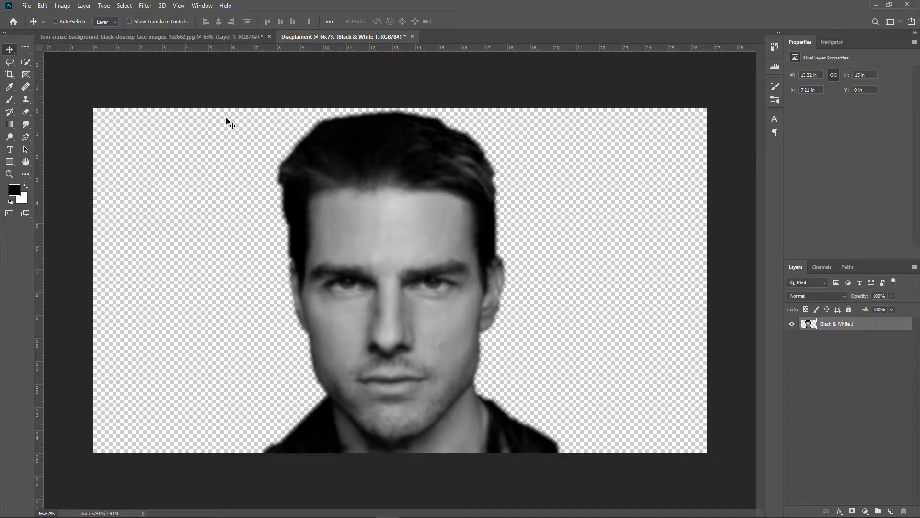
Step: Save the blurred portrait document to the Desktop as the Photoshop file Discplament with Maximize Compatibility, and close it
{"action": "left_click", "coordinate": [26, 6]}
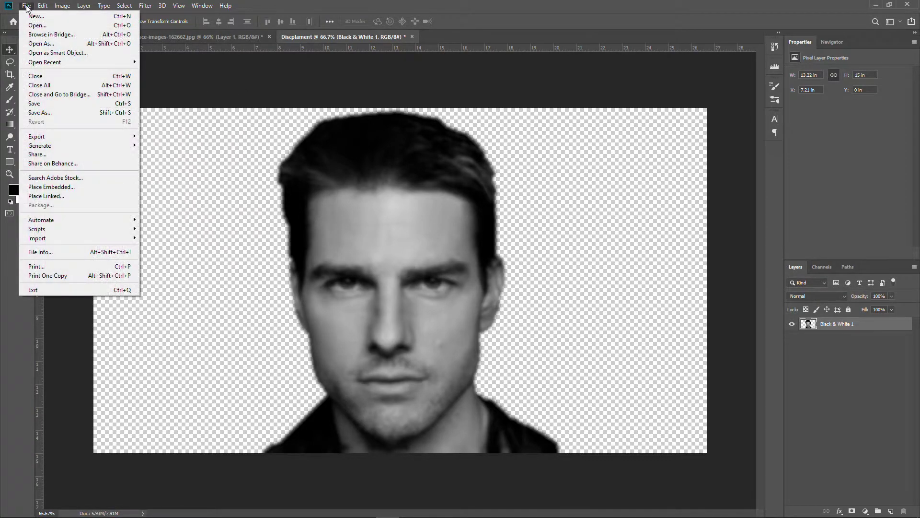
{"action": "left_click", "coordinate": [47, 112]}
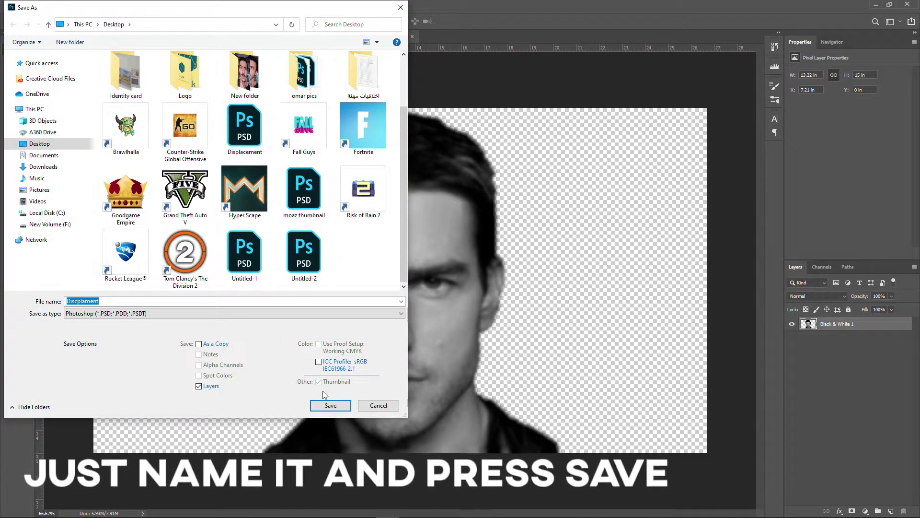
{"action": "left_click", "coordinate": [331, 404]}
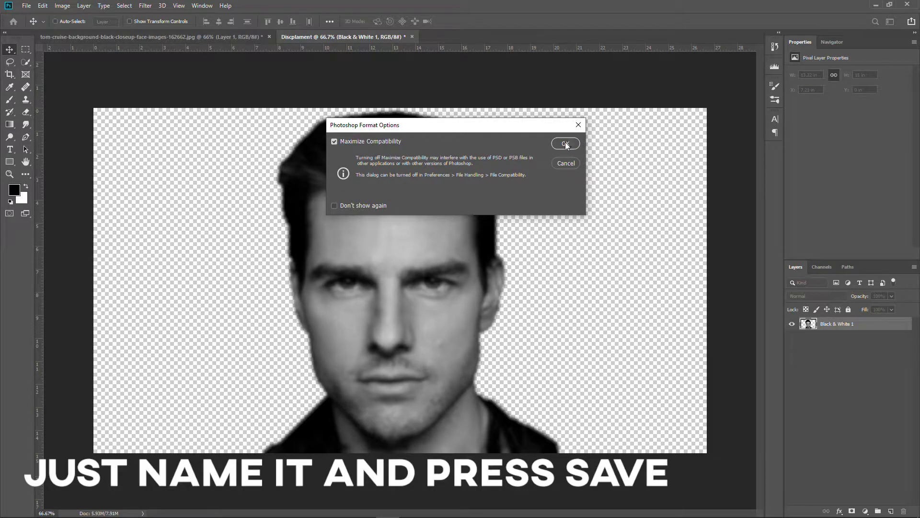
{"action": "left_click", "coordinate": [565, 144]}
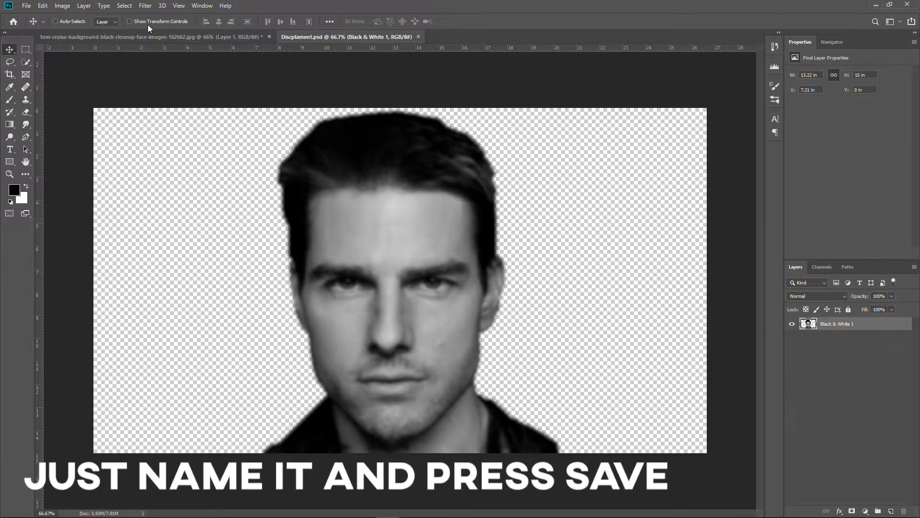
{"action": "left_click", "coordinate": [417, 37]}
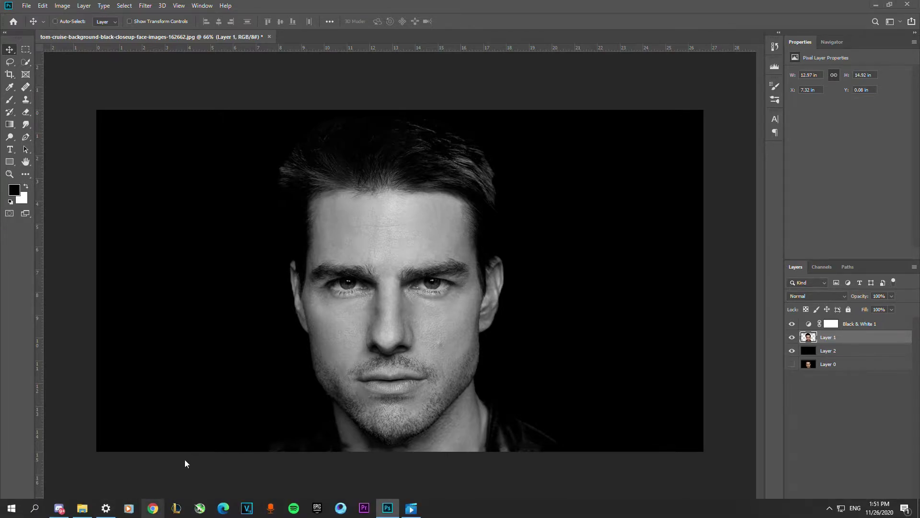
Step: Switch to Chrome and look up the website of the Wordle word cloud generator
{"action": "left_click", "coordinate": [152, 508]}
{"action": "type", "text": "woorl"}
{"action": "type", "text": "dm"}
{"action": "key", "text": "BackSpace"}
{"action": "key", "text": "BackSpace"}
{"action": "key", "text": "BackSpace"}
{"action": "key", "text": "BackSpace"}
{"action": "key", "text": "BackSpace"}
{"action": "type", "text": "rlde.net"}
{"action": "key", "text": "Return"}
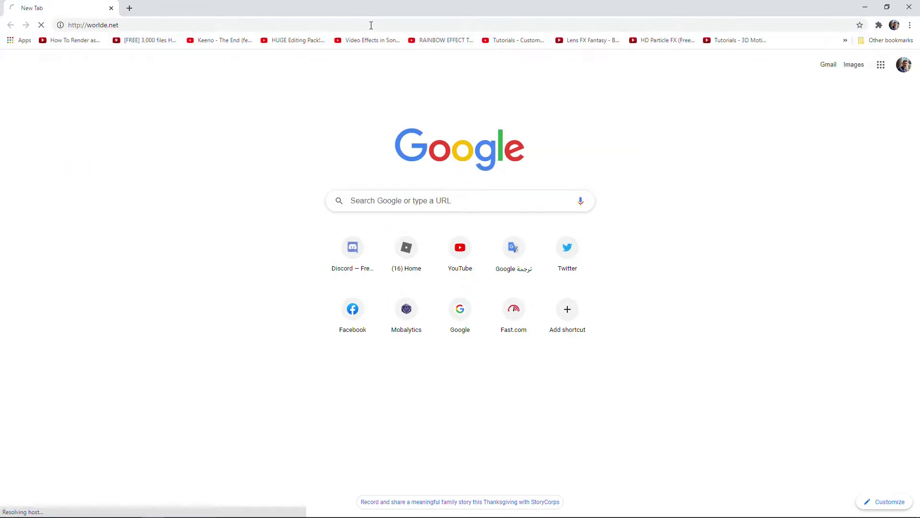
{"action": "left_click", "coordinate": [292, 25]}
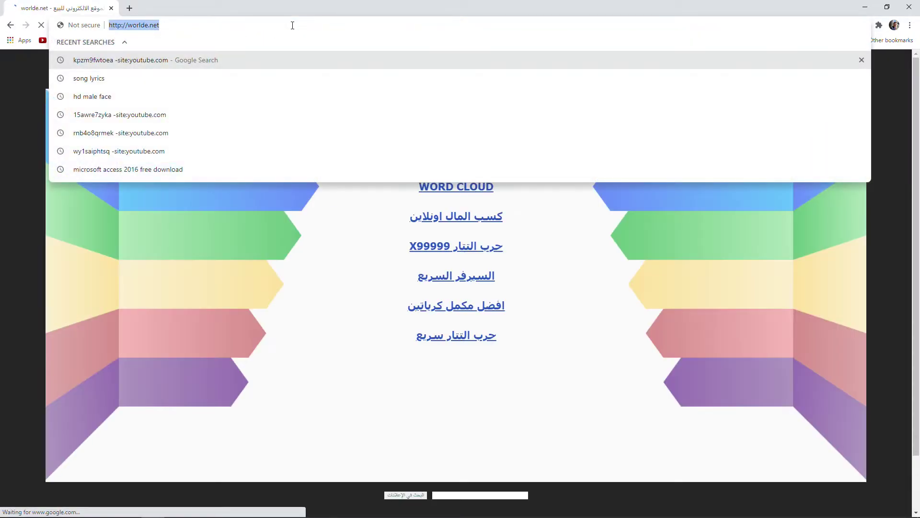
{"action": "type", "text": "wordle"}
{"action": "key", "text": "Return"}
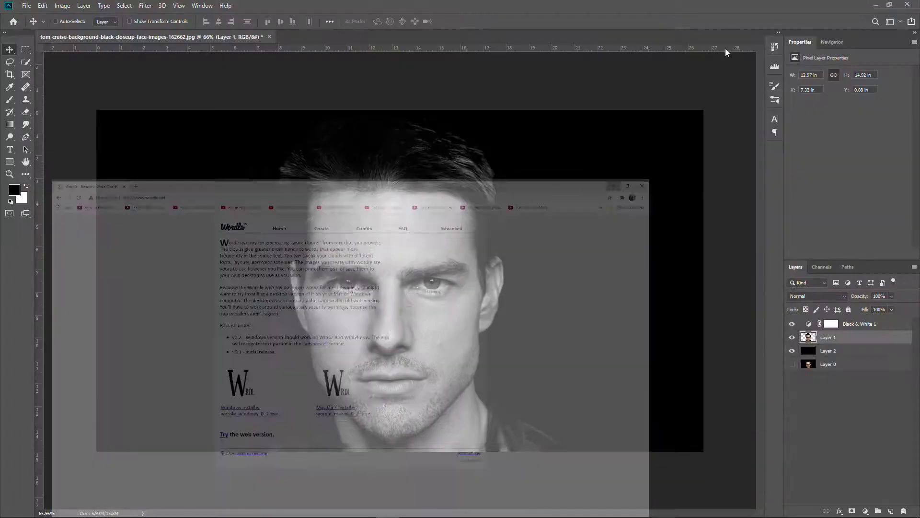
Step: Launch the Wordle desktop app and enter the song lyrics from "But what if I, what if I trip?" to "upset by their jealousy"
{"action": "key", "text": "super"}
{"action": "type", "text": "wordle"}
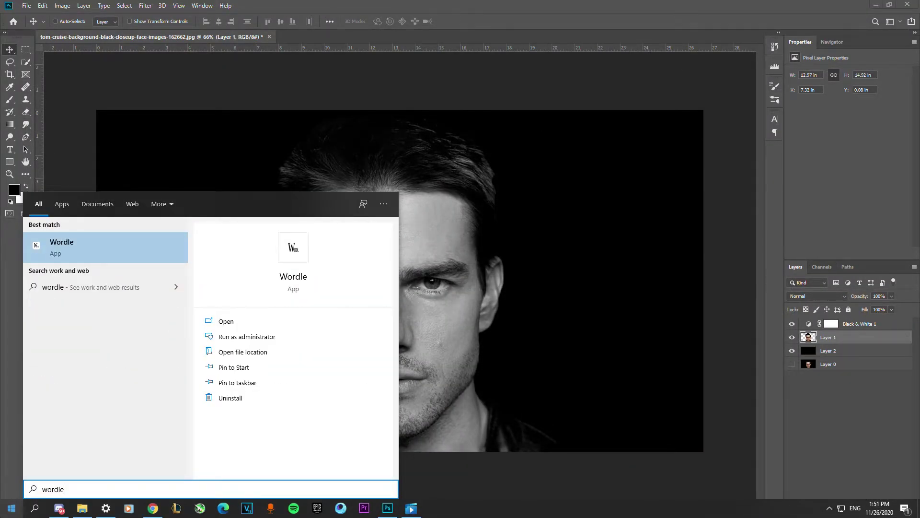
{"action": "key", "text": "Return"}
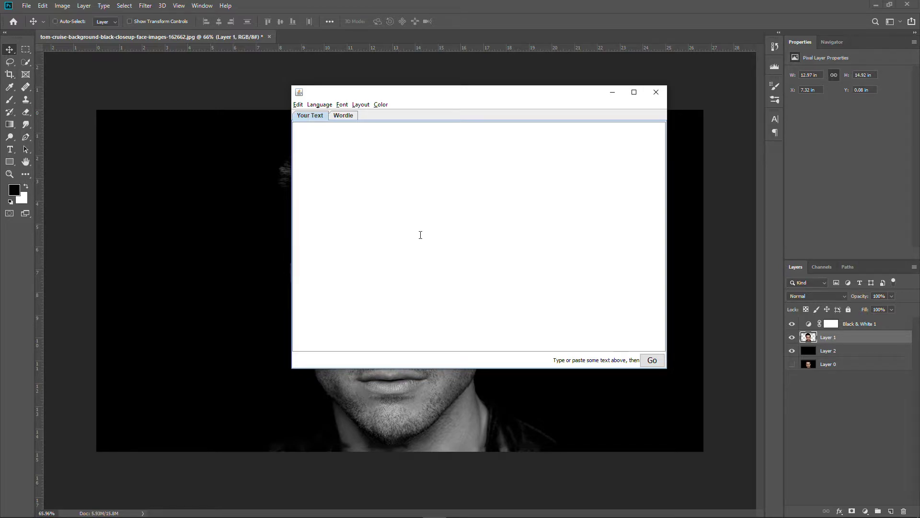
{"action": "type", "text": "But what if I, what if I trip? What if I, what if I fall? Then am I the monster? Just let me know And what if I, what if I sin? And what if I, what if I break? Yeah Then am I the monster? Yeah Just let me know, yeah  I was fifteen when the world put me on a pedestal I had big dreams of doin' shows and making memories Made some bad moves tryna act cool, upset by their jealousy"}
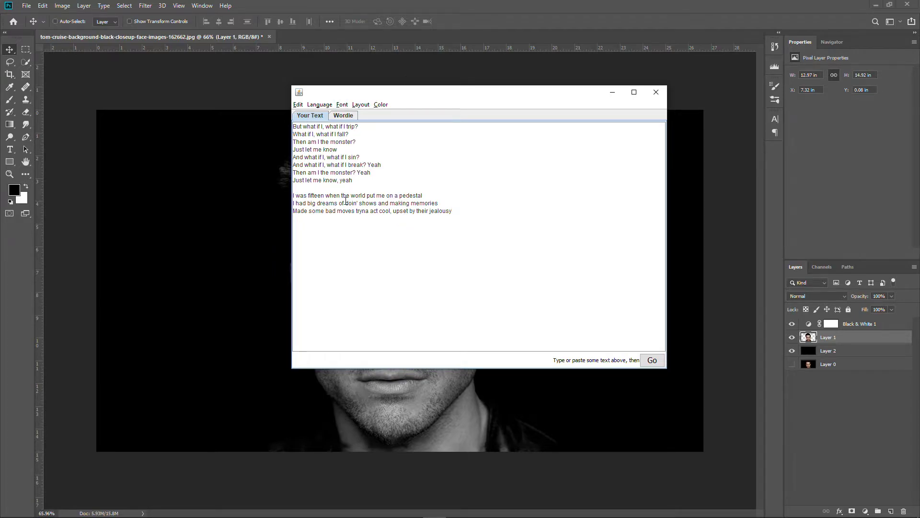
Step: Set Wordle's language options to make all words upper-case and remove common English words
{"action": "left_click", "coordinate": [319, 105]}
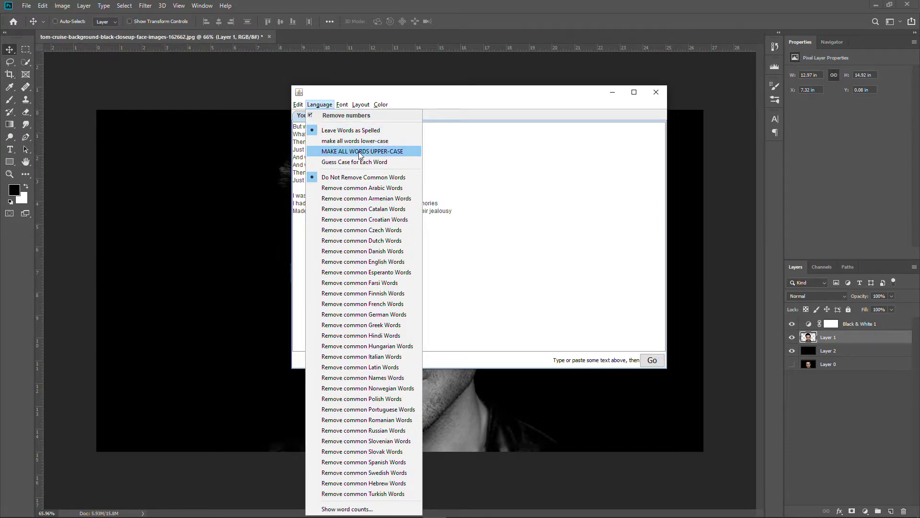
{"action": "left_click", "coordinate": [362, 151]}
{"action": "left_click", "coordinate": [320, 105]}
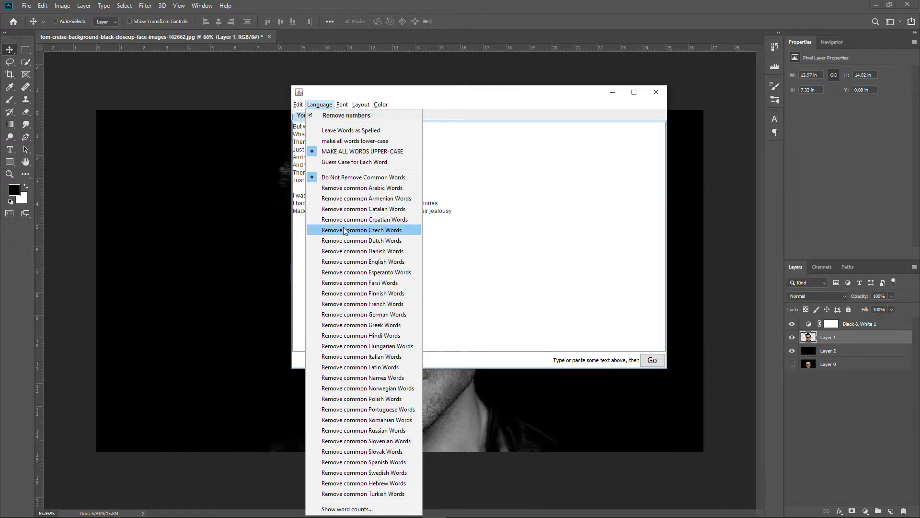
{"action": "left_click", "coordinate": [343, 262]}
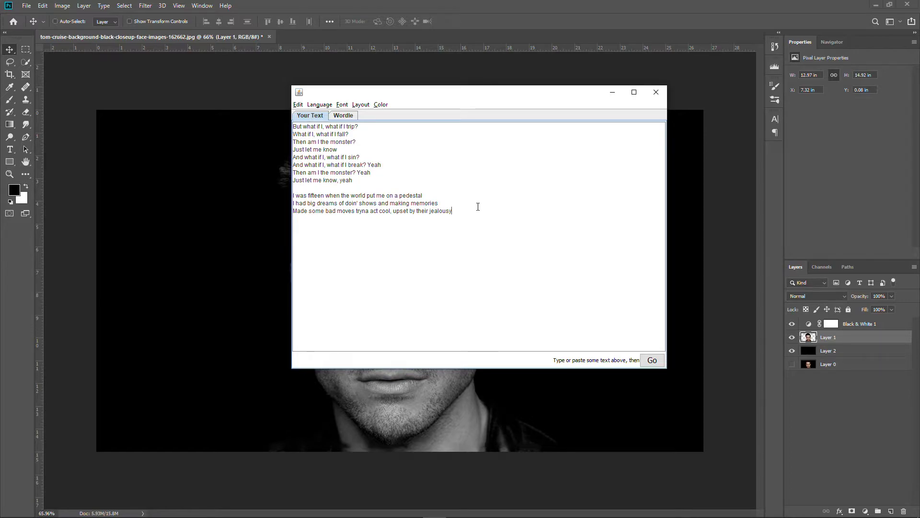
Step: Choose the Steelfish font for the lyrics and generate the word cloud
{"action": "left_click", "coordinate": [347, 105]}
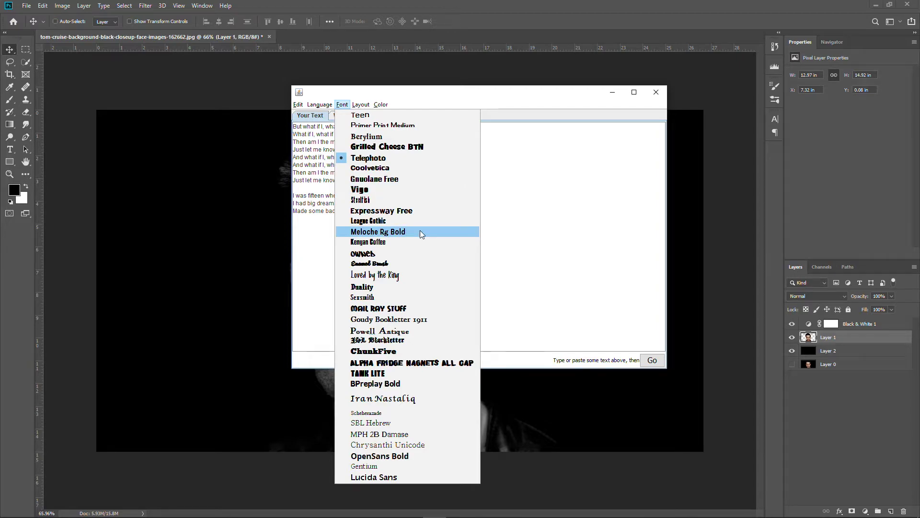
{"action": "left_click", "coordinate": [384, 199]}
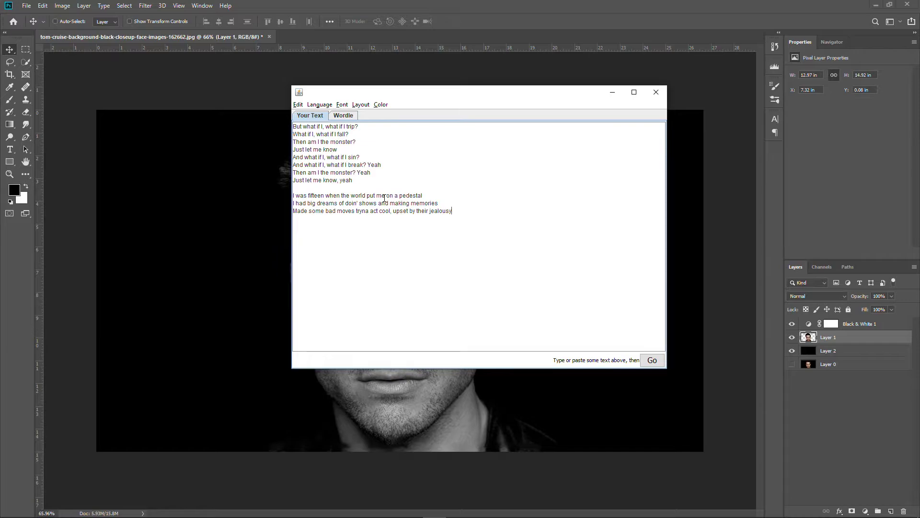
{"action": "left_click", "coordinate": [342, 105]}
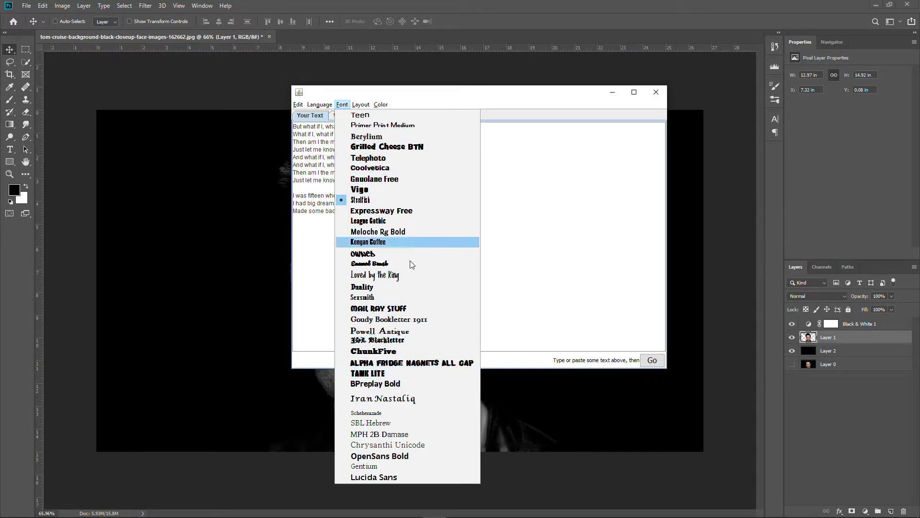
{"action": "left_click", "coordinate": [454, 153]}
{"action": "left_click", "coordinate": [652, 360]}
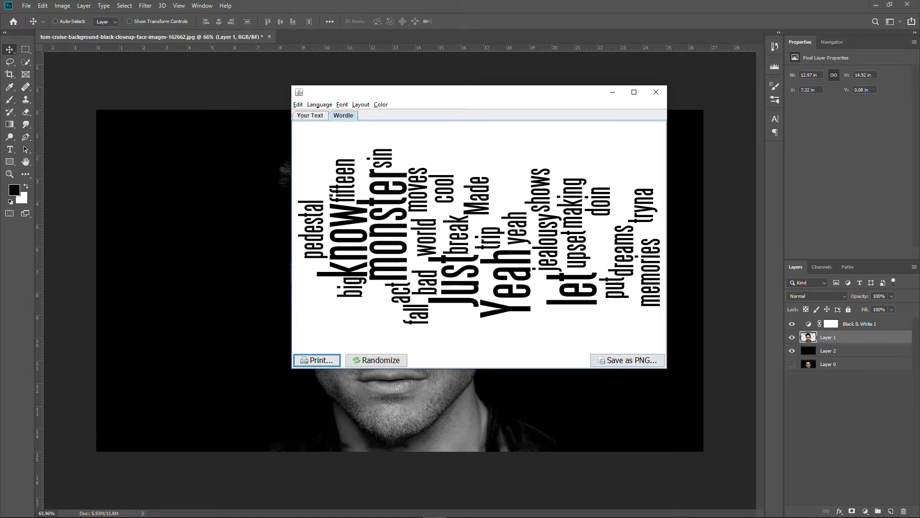
Step: Recolour the word cloud with the WB palette and Exact Palette Colors, generating it again from the lyrics
{"action": "left_click", "coordinate": [322, 116]}
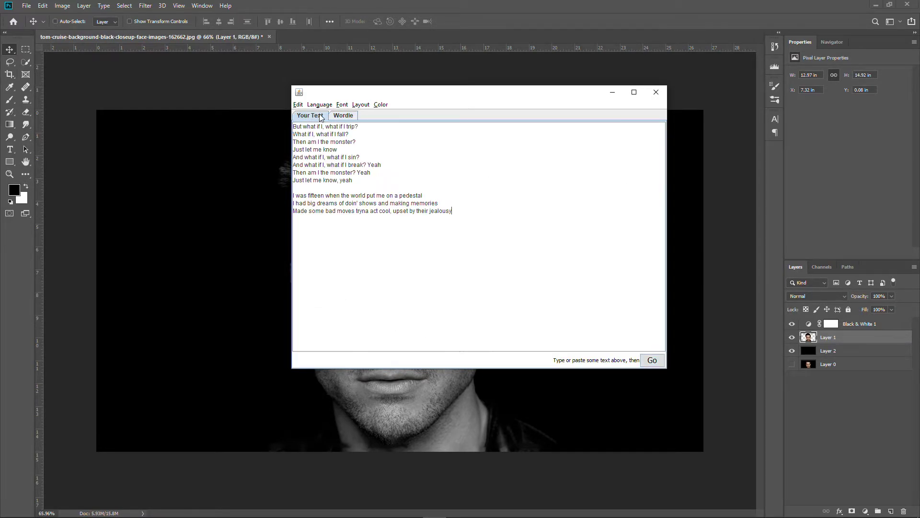
{"action": "left_click", "coordinate": [381, 105]}
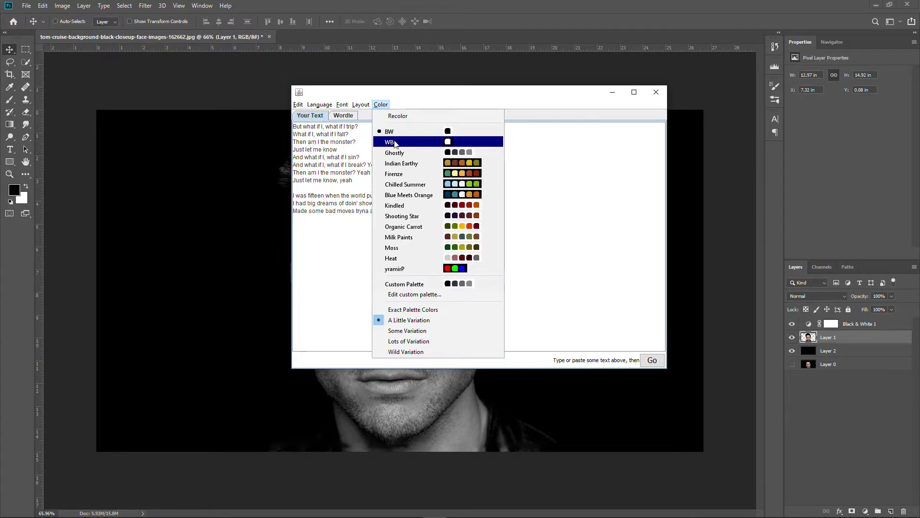
{"action": "left_click", "coordinate": [394, 144]}
{"action": "left_click", "coordinate": [384, 107]}
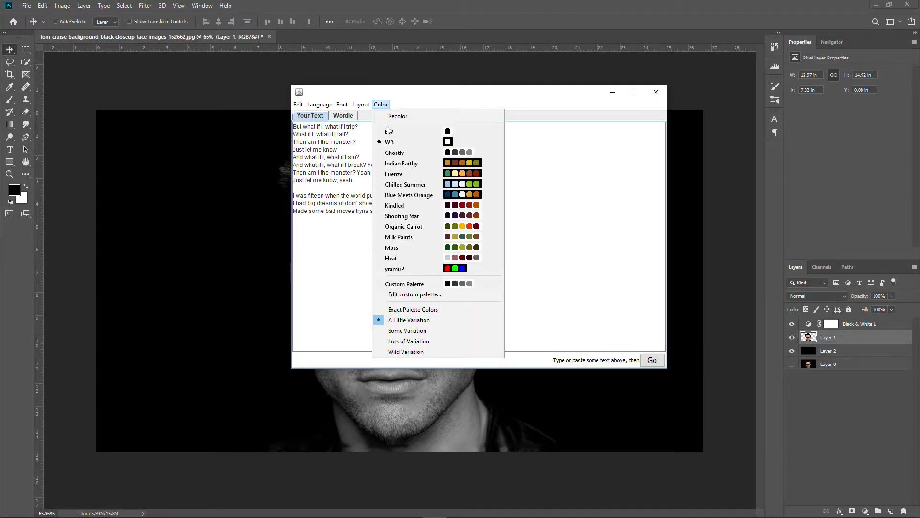
{"action": "left_click", "coordinate": [396, 311]}
{"action": "left_click", "coordinate": [652, 361]}
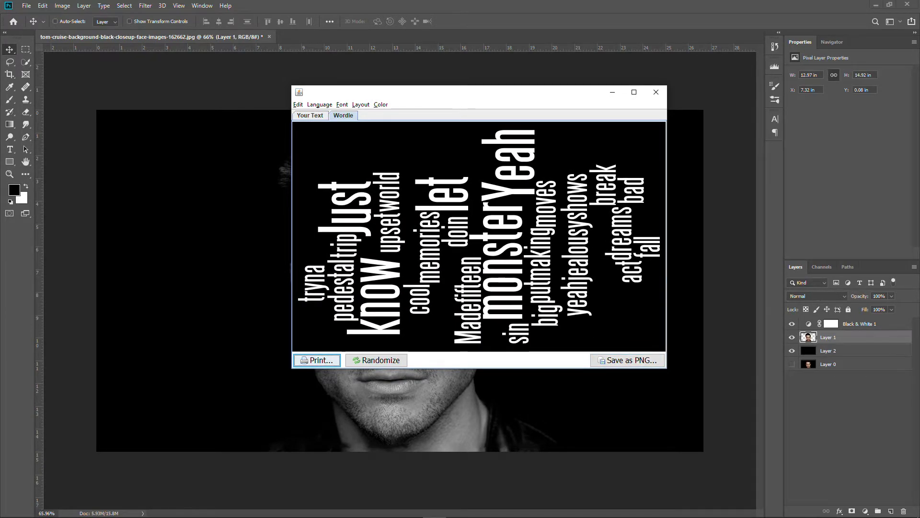
Step: Regenerate the word cloud with the all upper-case option and a Half and Half layout
{"action": "left_click", "coordinate": [317, 116]}
{"action": "left_click", "coordinate": [331, 106]}
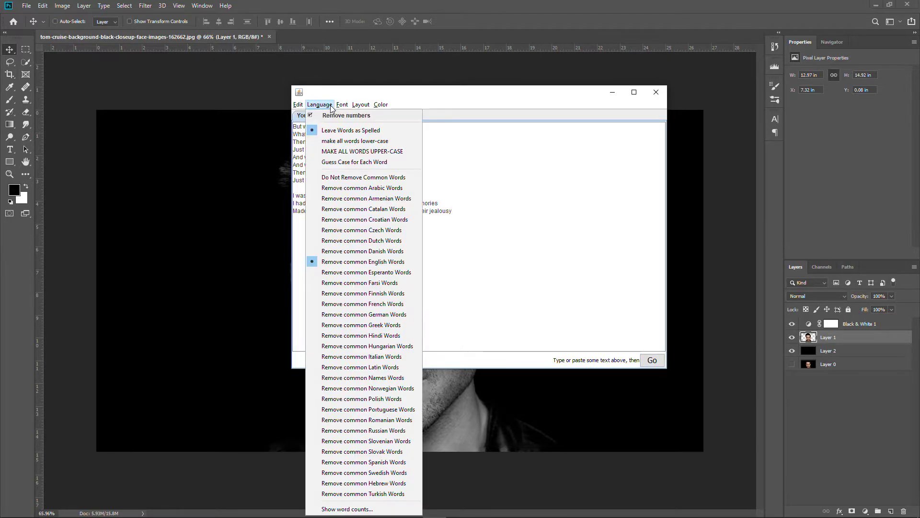
{"action": "left_click", "coordinate": [335, 152]}
{"action": "left_click", "coordinate": [325, 106]}
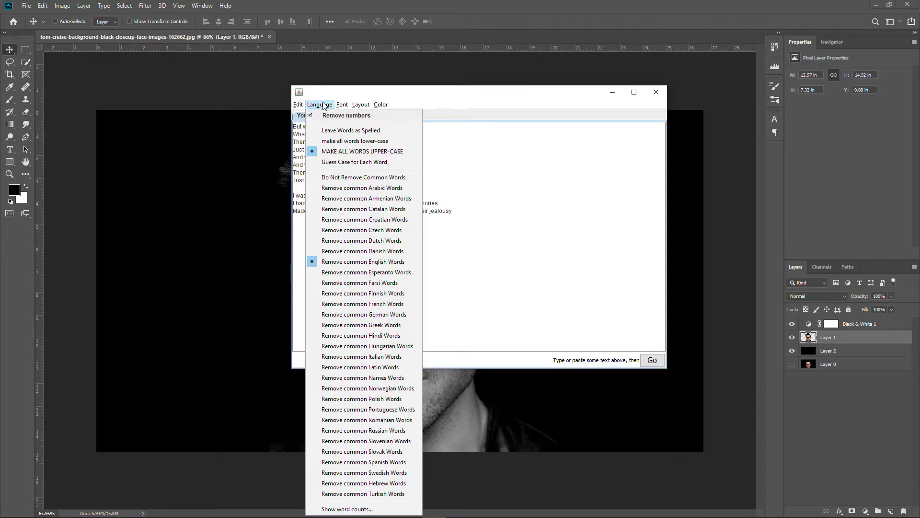
{"action": "mouse_move", "coordinate": [368, 106]}
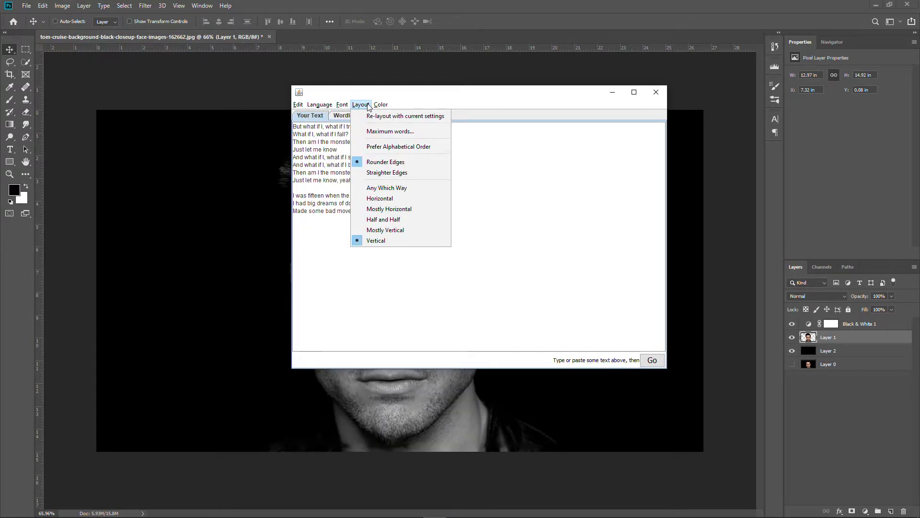
{"action": "left_click", "coordinate": [372, 219]}
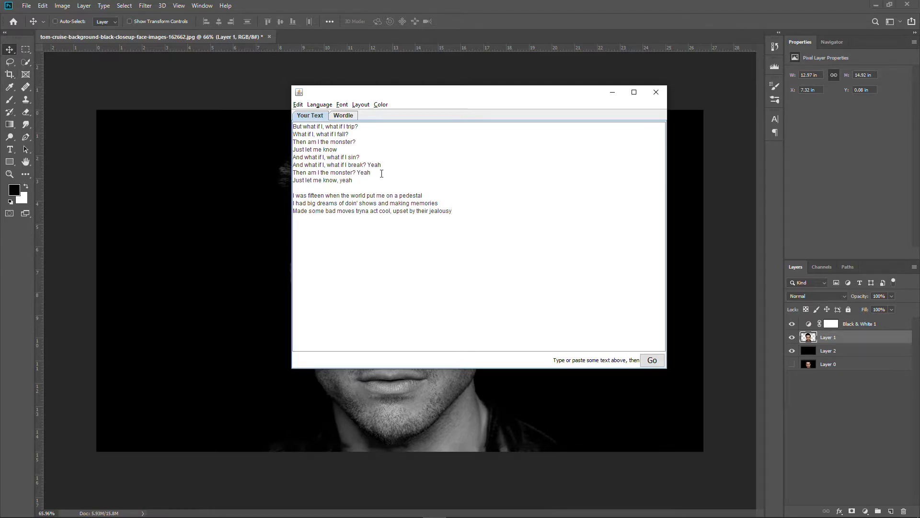
{"action": "left_click", "coordinate": [652, 359]}
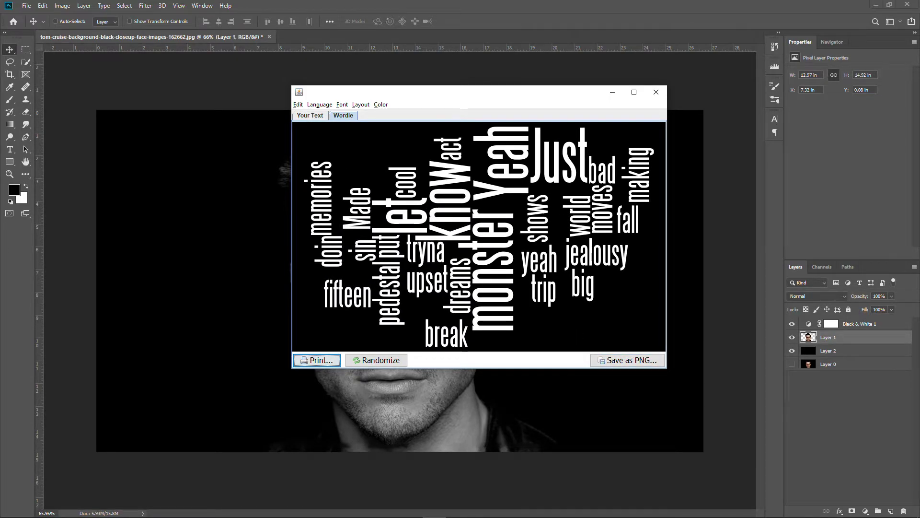
Step: Save the word cloud to the Desktop as wordle 5.png and minimize Wordle to return to Photoshop
{"action": "left_click", "coordinate": [627, 360]}
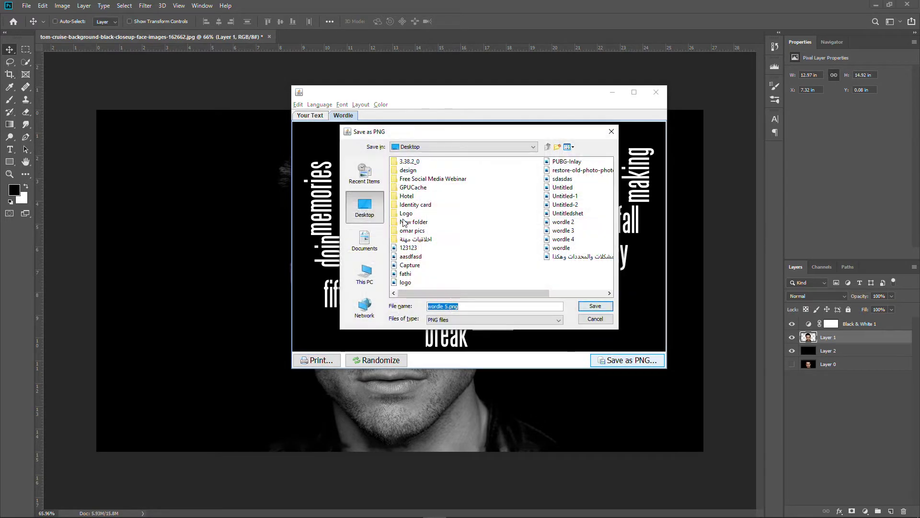
{"action": "left_click", "coordinate": [595, 306]}
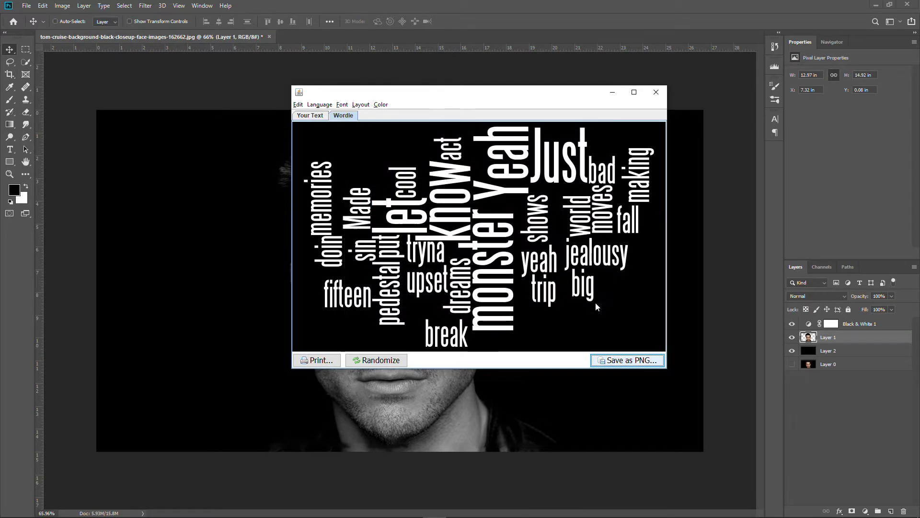
{"action": "left_click", "coordinate": [611, 91]}
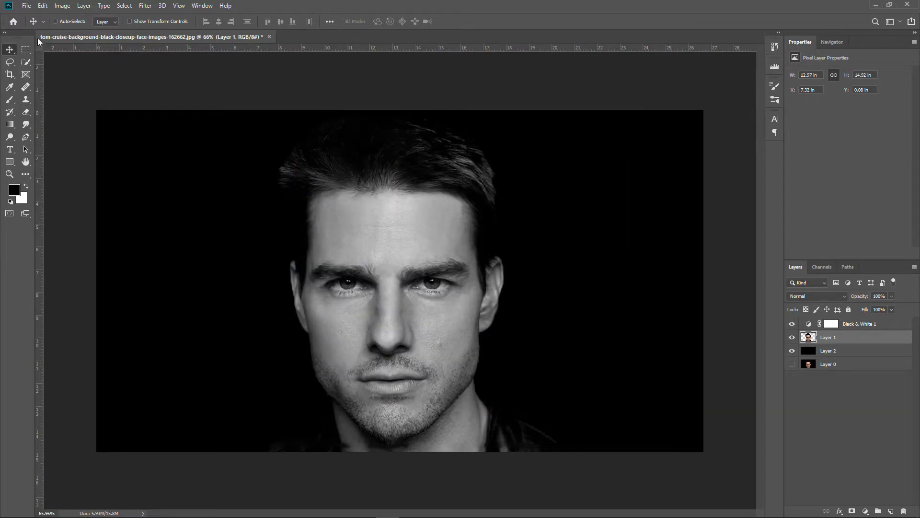
Step: Open wordle 5.png from the Desktop in Photoshop and unlock its Background layer
{"action": "left_click", "coordinate": [26, 6]}
{"action": "left_click", "coordinate": [30, 24]}
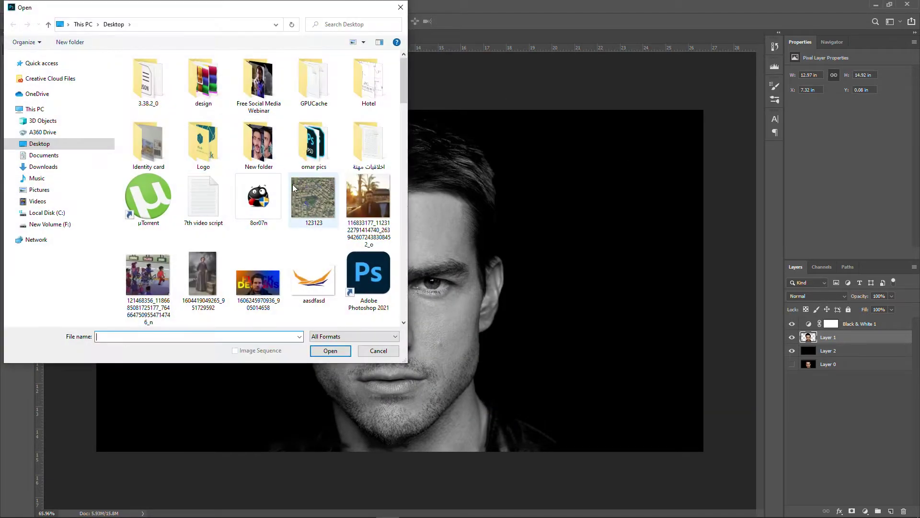
{"action": "scroll", "coordinate": [293, 168], "scroll_direction": "down", "scroll_amount": 5}
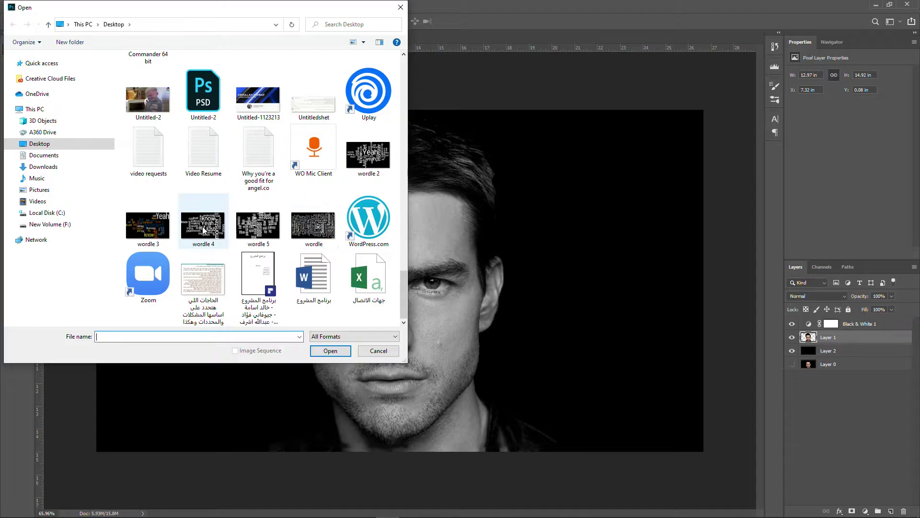
{"action": "double_click", "coordinate": [261, 223]}
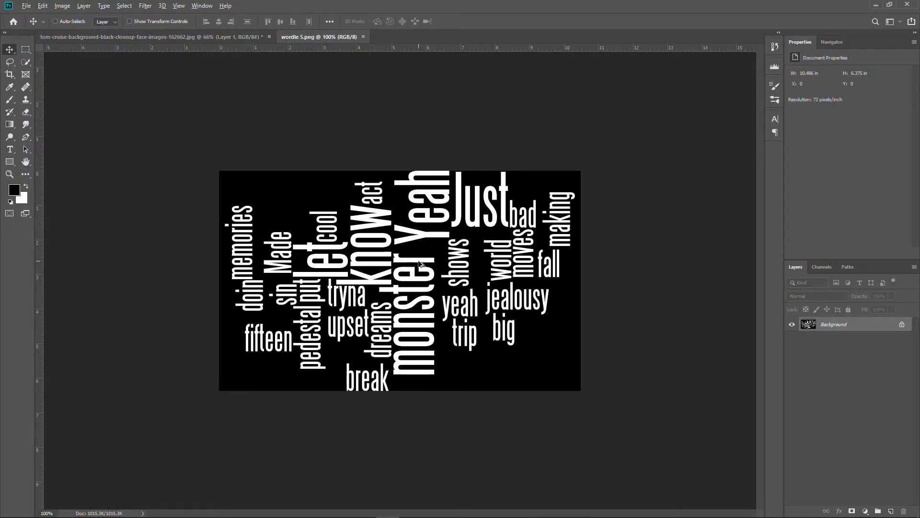
{"action": "left_click", "coordinate": [906, 326]}
{"action": "double_click", "coordinate": [866, 326]}
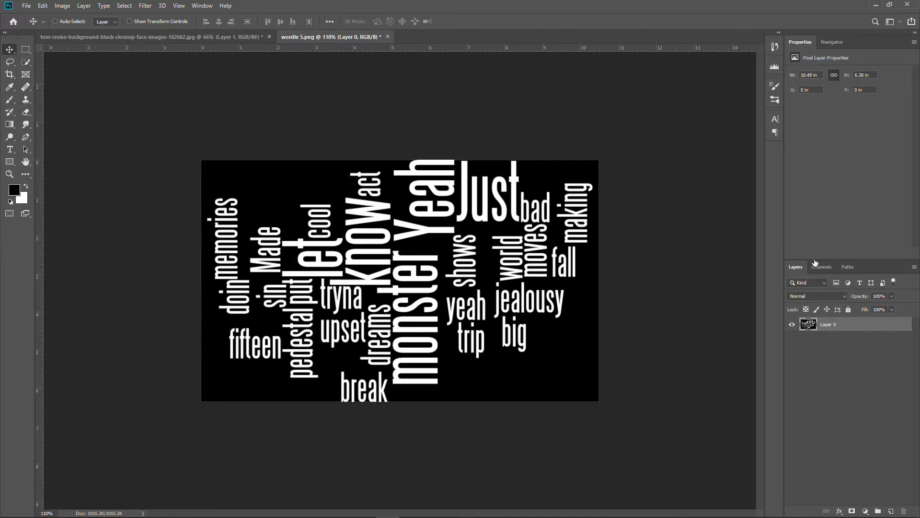
Step: Load the white words as a selection from the RGB channel of wordle 5.png
{"action": "left_click", "coordinate": [832, 96]}
{"action": "left_click", "coordinate": [821, 267]}
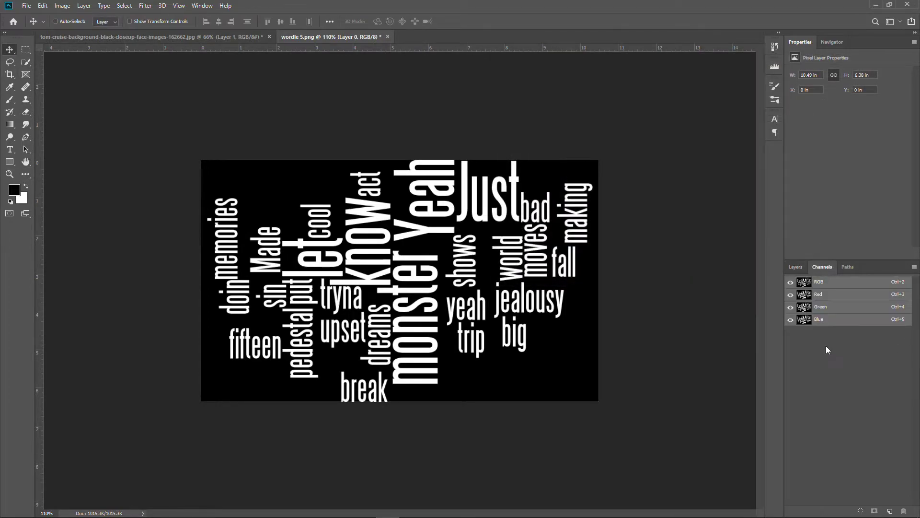
{"action": "left_click", "coordinate": [795, 267]}
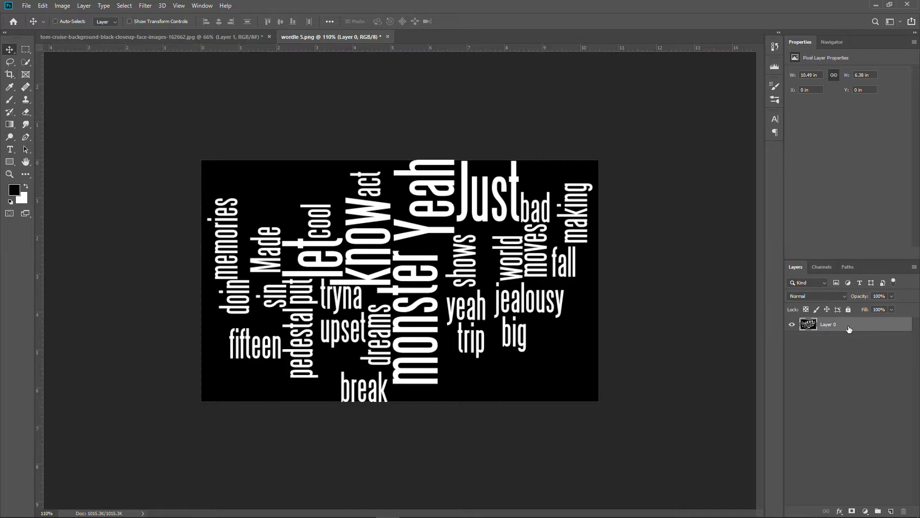
{"action": "left_click", "coordinate": [825, 267]}
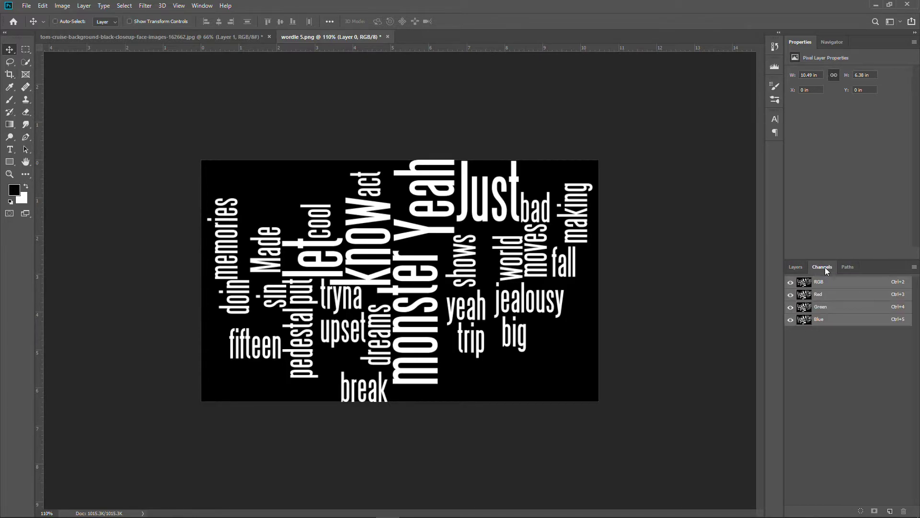
{"action": "left_click", "coordinate": [805, 282], "text": "ctrl"}
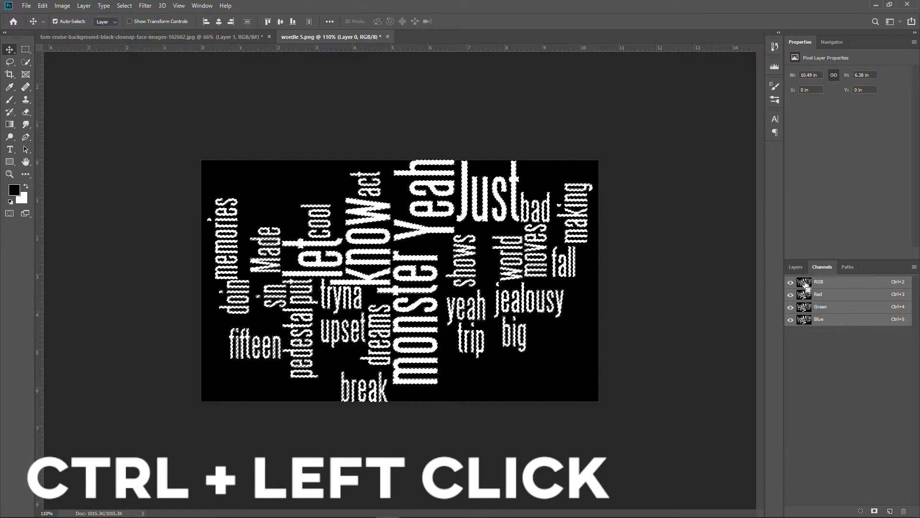
Step: Copy the selected words onto a new layer and hide the original Layer 0
{"action": "left_click", "coordinate": [796, 267]}
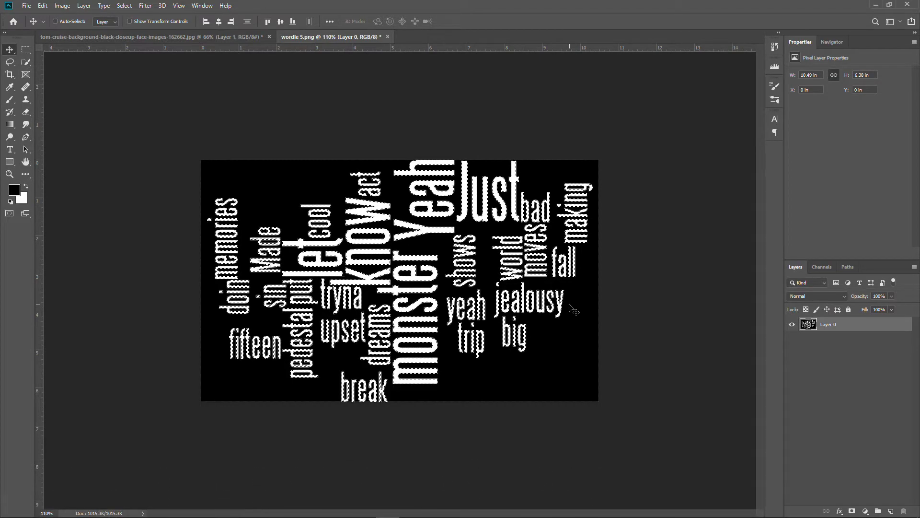
{"action": "key", "text": "ctrl+j"}
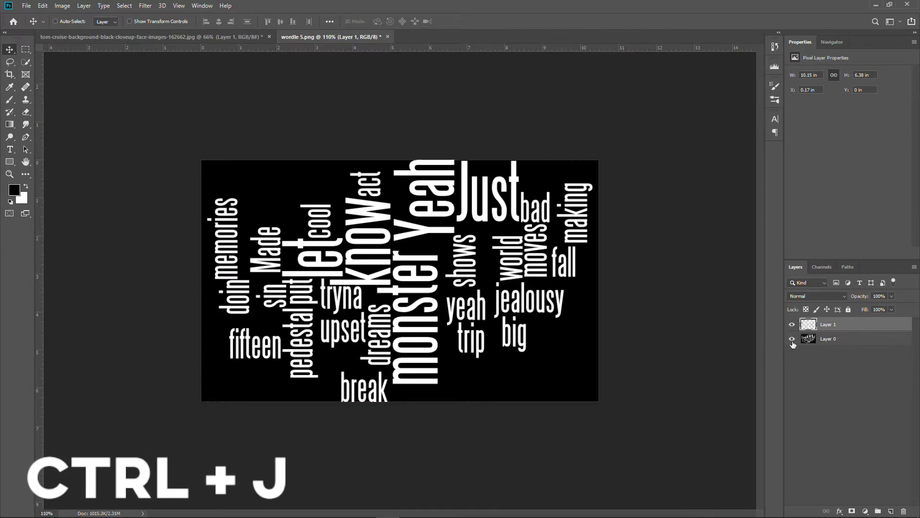
{"action": "left_click", "coordinate": [791, 339]}
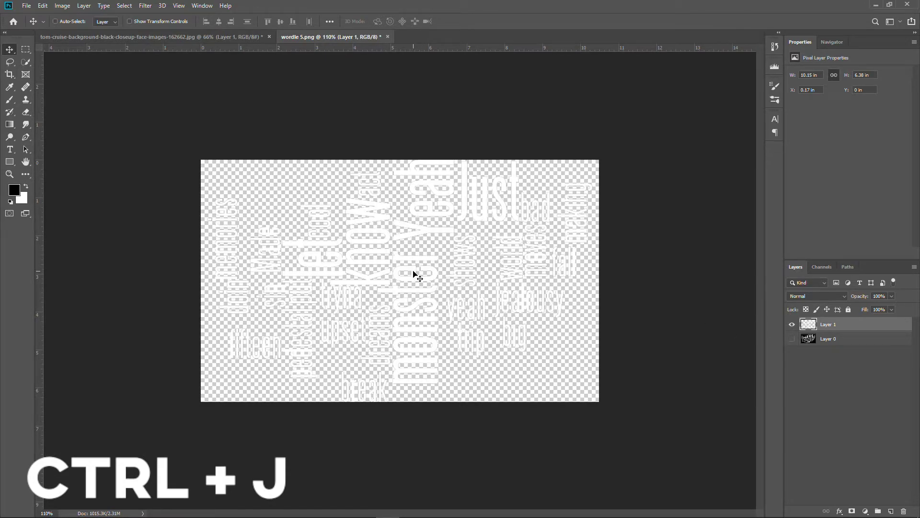
Step: Bring the isolated white words layer into the portrait document, placing it over the man's face
{"action": "mouse_move", "coordinate": [415, 289]}
{"action": "left_mouse_down"}
{"action": "mouse_move", "coordinate": [408, 251]}
{"action": "mouse_move", "coordinate": [419, 283]}
{"action": "mouse_move", "coordinate": [410, 288]}
{"action": "left_mouse_up"}
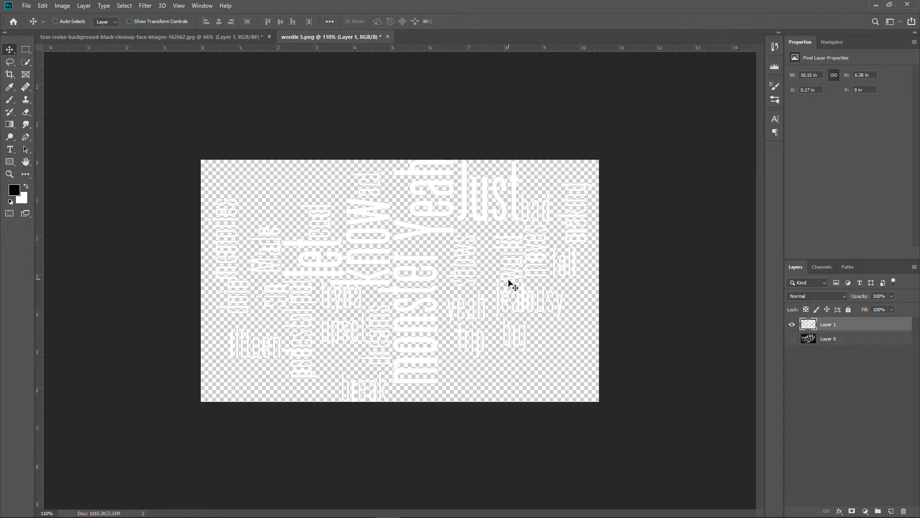
{"action": "left_click_drag", "start_coordinate": [516, 285], "coordinate": [512, 309]}
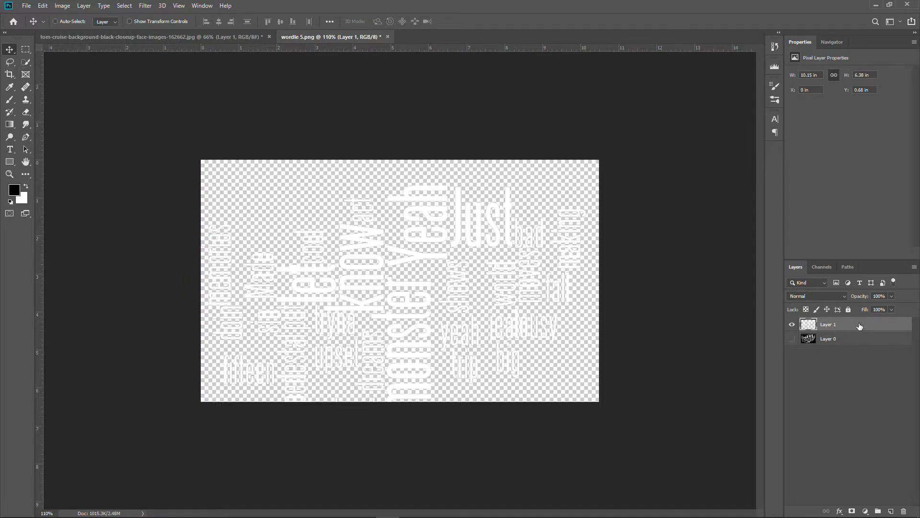
{"action": "left_click_drag", "start_coordinate": [474, 302], "coordinate": [475, 269]}
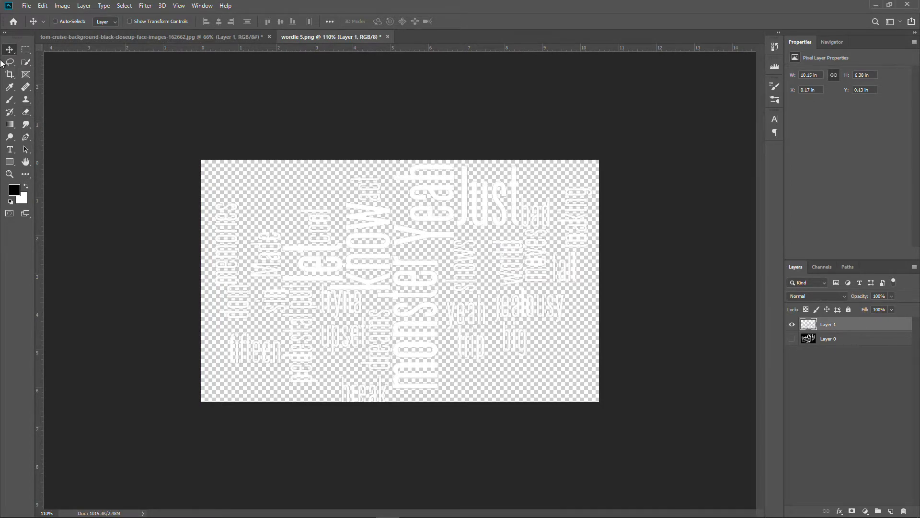
{"action": "left_click_drag", "start_coordinate": [335, 210], "coordinate": [327, 225]}
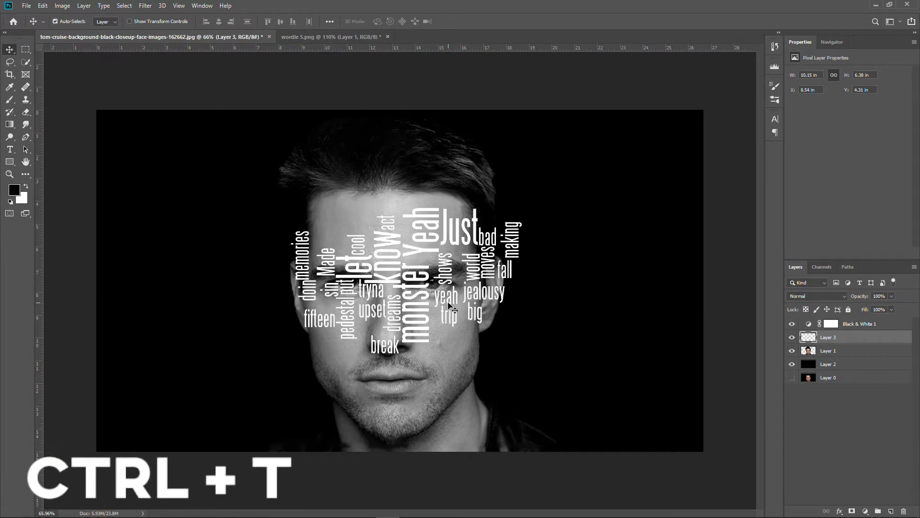
Step: Free-transform the word cloud to about 10.12 × 6.35 in and place it over the forehead at about X 5.36 in, Y 1.19 in
{"action": "key", "text": "ctrl+t"}
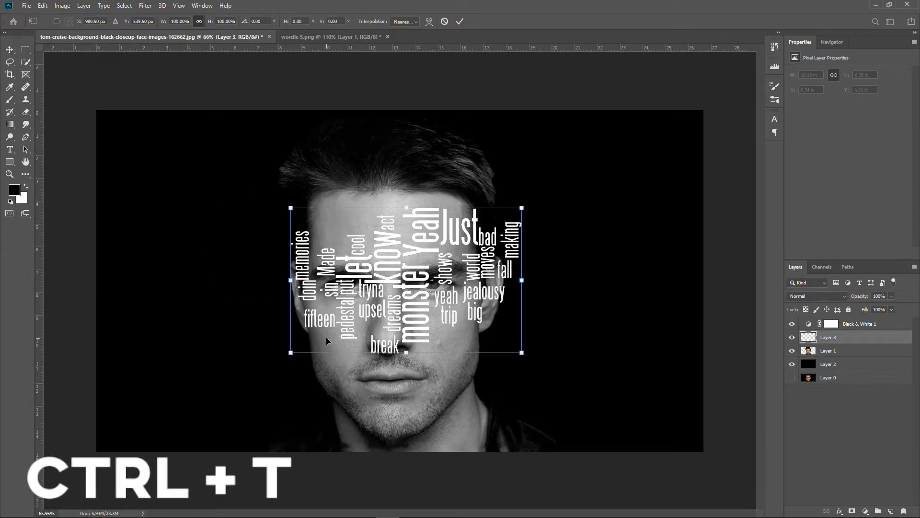
{"action": "left_click_drag", "start_coordinate": [289, 353], "coordinate": [269, 364]}
{"action": "left_click_drag", "start_coordinate": [456, 298], "coordinate": [391, 232]}
{"action": "left_click_drag", "start_coordinate": [200, 132], "coordinate": [239, 151]}
{"action": "left_click_drag", "start_coordinate": [393, 251], "coordinate": [373, 236]}
{"action": "key", "text": "Return"}
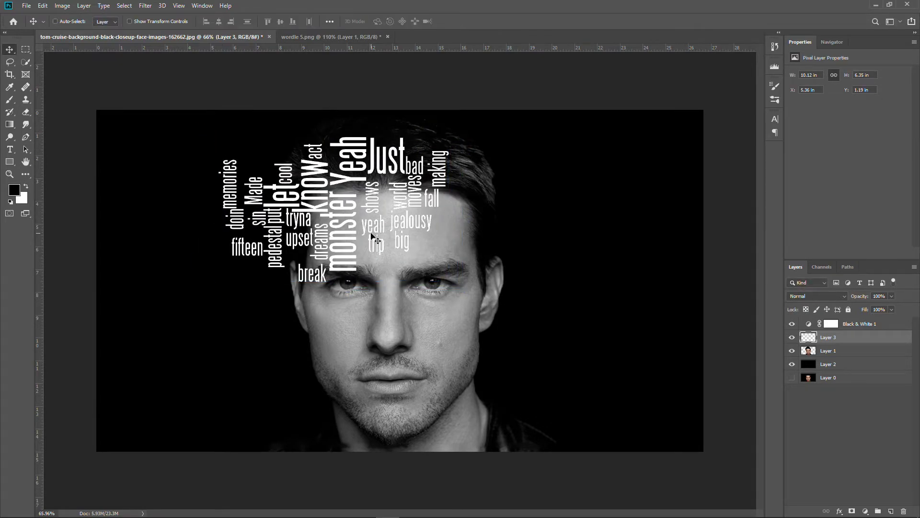
Step: Duplicate the word cloud three times, with the copies rotated 90°, and spread them over the hair, face and jaw
{"action": "left_click_drag", "start_coordinate": [341, 205], "coordinate": [472, 214]}
{"action": "key", "text": "ctrl+t"}
{"action": "left_click_drag", "start_coordinate": [617, 195], "coordinate": [513, 364]}
{"action": "left_click_drag", "start_coordinate": [530, 252], "coordinate": [465, 406]}
{"action": "key", "text": "Return"}
{"action": "key", "text": "ctrl+t"}
{"action": "left_click_drag", "start_coordinate": [534, 369], "coordinate": [396, 316]}
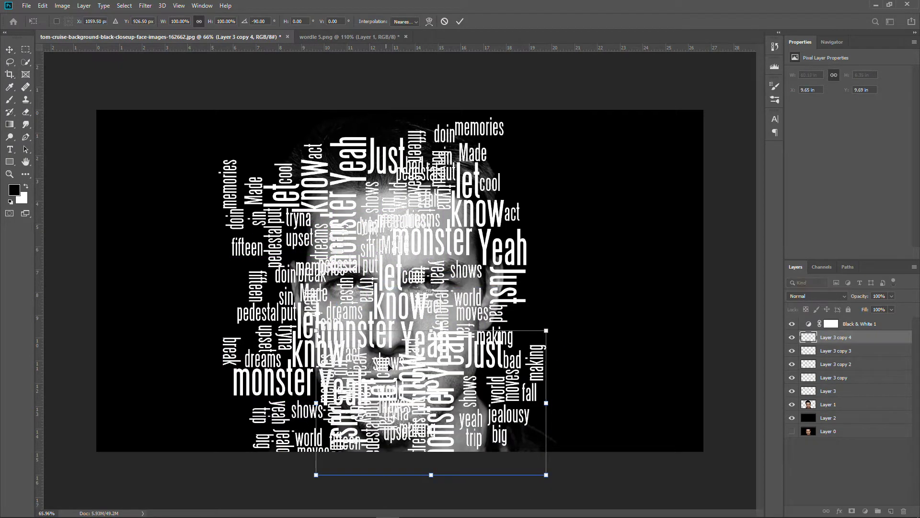
{"action": "left_click_drag", "start_coordinate": [412, 388], "coordinate": [442, 389]}
{"action": "left_click_drag", "start_coordinate": [489, 425], "coordinate": [475, 391]}
{"action": "key", "text": "Escape"}
{"action": "key", "text": "ctrl+z"}
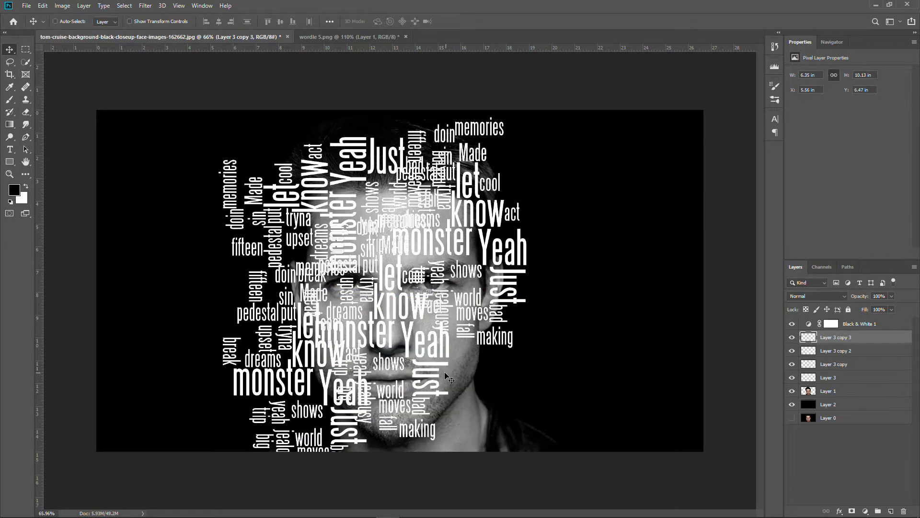
Step: Add three more word cloud copies across the cheeks, mouth and neck to fill the gaps
{"action": "left_click_drag", "start_coordinate": [362, 367], "coordinate": [349, 297]}
{"action": "scroll", "coordinate": [344, 231], "scroll_direction": "up", "scroll_amount": 4}
{"action": "scroll", "coordinate": [376, 417], "scroll_direction": "down", "scroll_amount": 2}
{"action": "scroll", "coordinate": [368, 355], "scroll_direction": "down", "scroll_amount": 1}
{"action": "left_click_drag", "start_coordinate": [374, 372], "coordinate": [454, 506]}
{"action": "left_click_drag", "start_coordinate": [409, 379], "coordinate": [401, 283]}
Step: Try further word cloud copies over the mouth and chin, and undo them
{"action": "left_click_drag", "start_coordinate": [414, 338], "coordinate": [429, 400]}
{"action": "left_click_drag", "start_coordinate": [455, 416], "coordinate": [442, 473]}
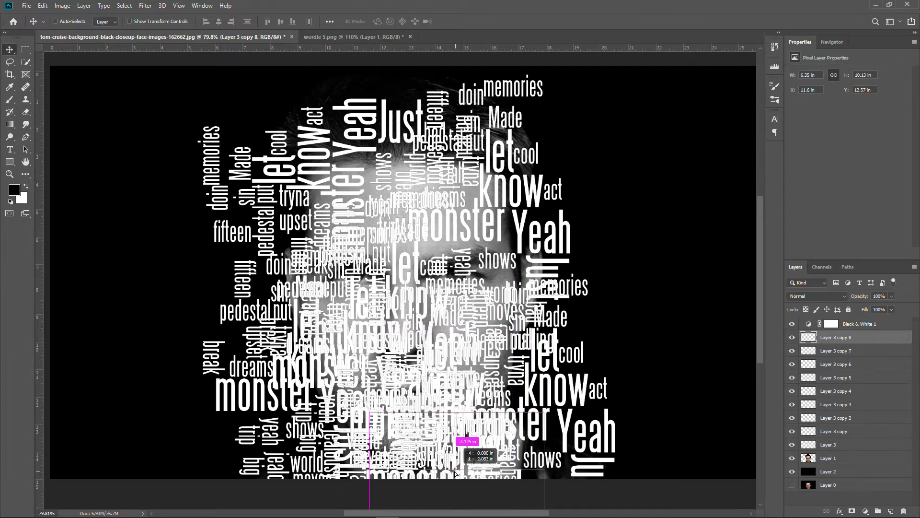
{"action": "key", "text": "ctrl+z"}
{"action": "key", "text": "ctrl+z"}
{"action": "left_click_drag", "start_coordinate": [422, 414], "coordinate": [461, 387]}
{"action": "key", "text": "ctrl+z"}
{"action": "key", "text": "ctrl+z"}
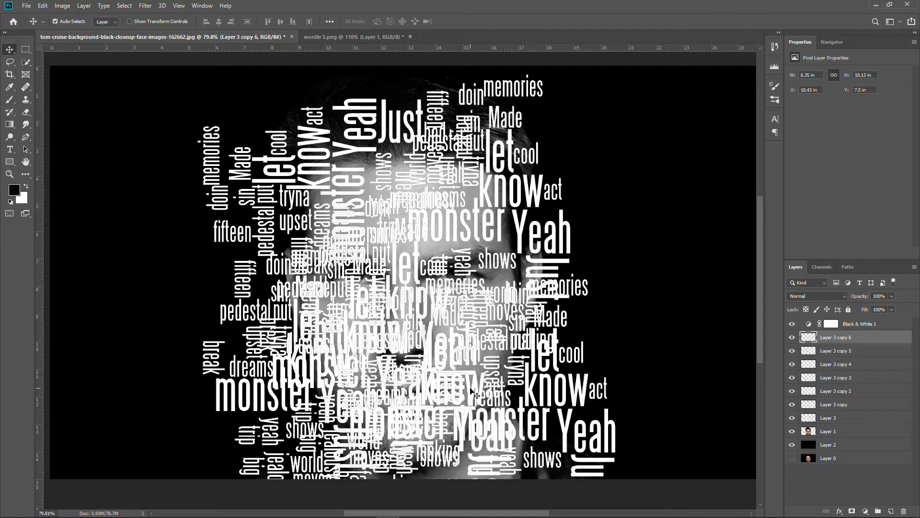
Step: Select every word cloud layer from Layer 3 copy 6 down to Layer 3 and merge them into one
{"action": "left_click", "coordinate": [858, 417], "text": "shift"}
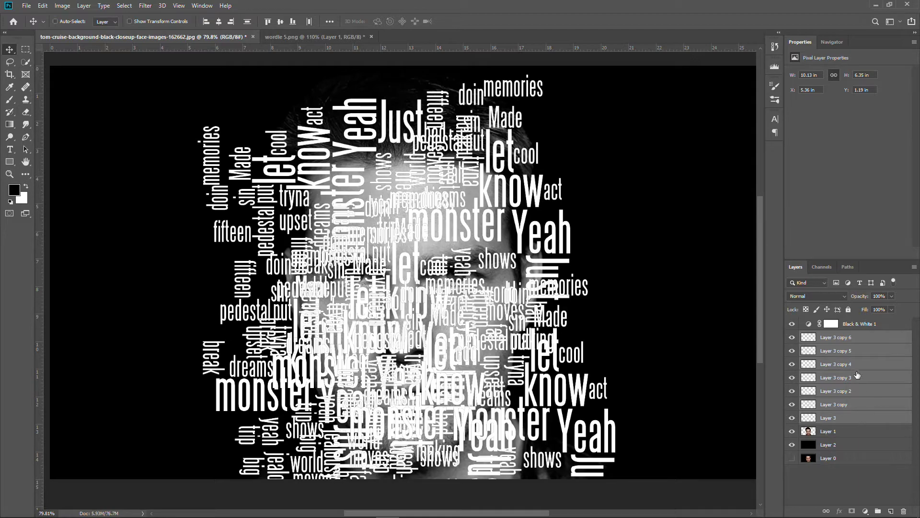
{"action": "left_click", "coordinate": [863, 343]}
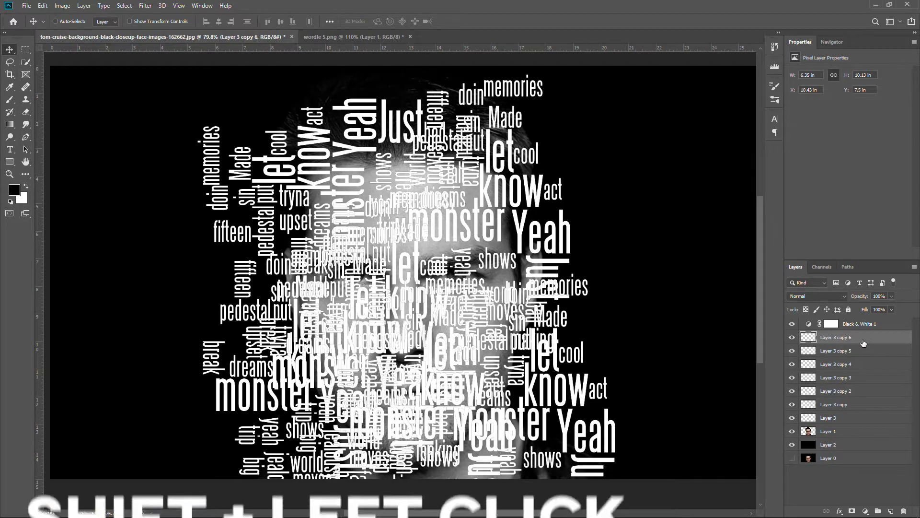
{"action": "left_click", "coordinate": [846, 416], "text": "shift"}
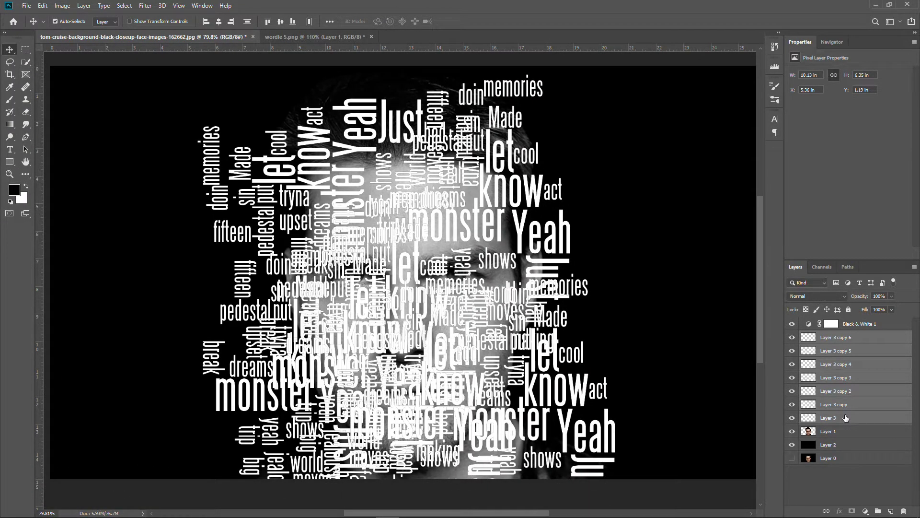
{"action": "key", "text": "ctrl+e"}
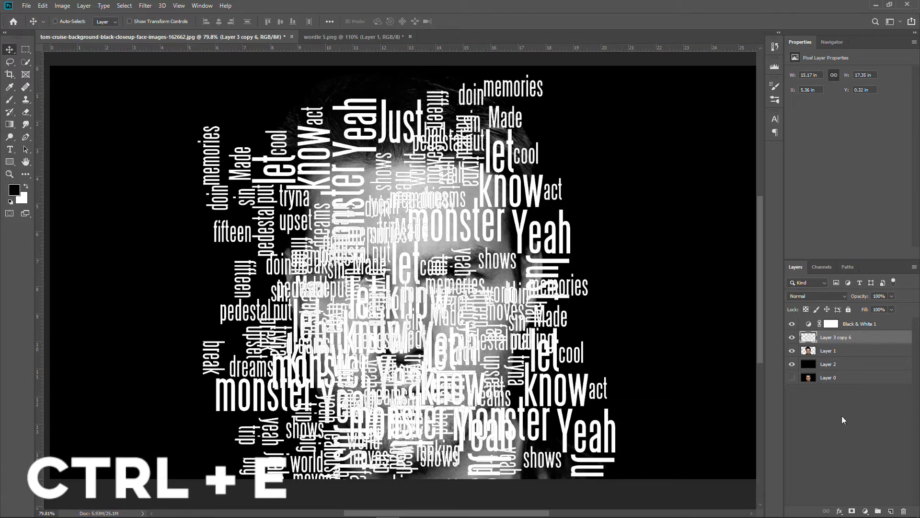
Step: Duplicate the merged words layer and rotate the copy by -90°
{"action": "key", "text": "ctrl+j"}
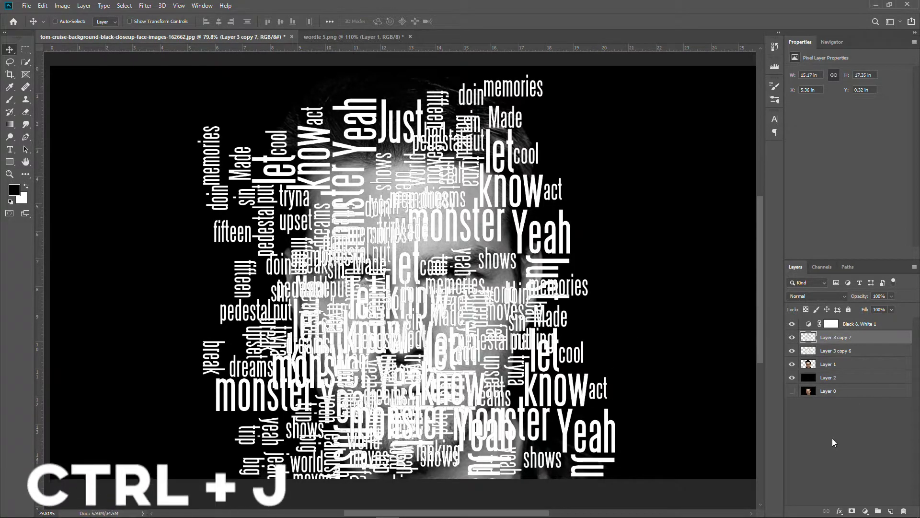
{"action": "key", "text": "ctrl+t"}
{"action": "key", "text": "ctrl+0"}
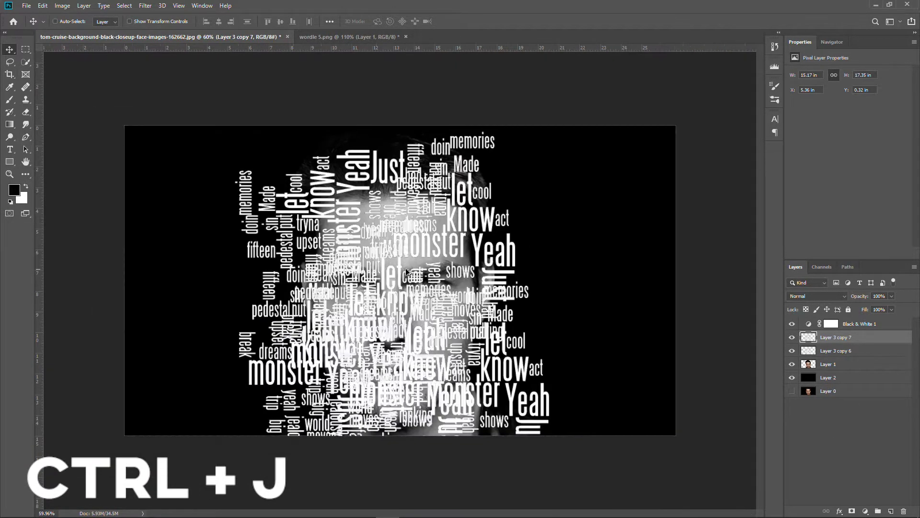
{"action": "left_click_drag", "start_coordinate": [583, 130], "coordinate": [202, 112]}
{"action": "scroll", "coordinate": [408, 265], "scroll_direction": "up", "scroll_amount": 2}
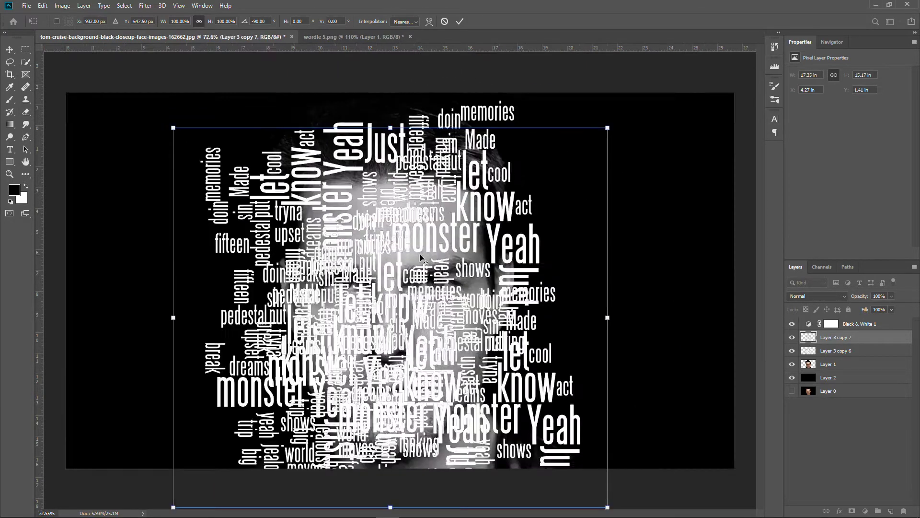
{"action": "key", "text": "Return"}
Step: Move the rotated words copy over the face to about X 3.9 in, Y 0.32 in
{"action": "left_click_drag", "start_coordinate": [379, 215], "coordinate": [425, 177]}
{"action": "scroll", "coordinate": [407, 184], "scroll_direction": "down", "scroll_amount": 4}
{"action": "scroll", "coordinate": [402, 187], "scroll_direction": "up", "scroll_amount": 6}
{"action": "scroll", "coordinate": [415, 223], "scroll_direction": "down", "scroll_amount": 2}
{"action": "left_click_drag", "start_coordinate": [415, 226], "coordinate": [410, 247]}
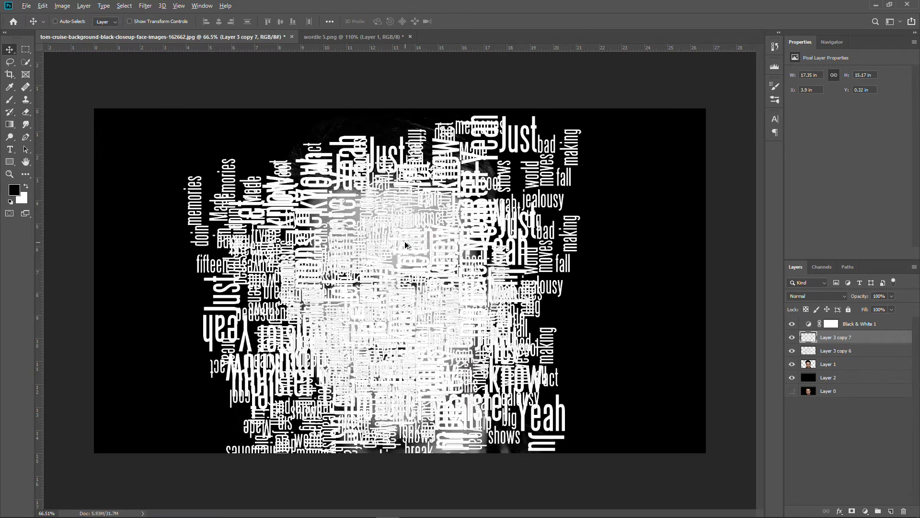
Step: Merge the two words layers, Layer 3 copy 7 and Layer 3 copy 6, into one
{"action": "scroll", "coordinate": [410, 246], "scroll_direction": "up", "scroll_amount": 2}
{"action": "left_click", "coordinate": [871, 356], "text": "ctrl"}
{"action": "key", "text": "ctrl+e"}
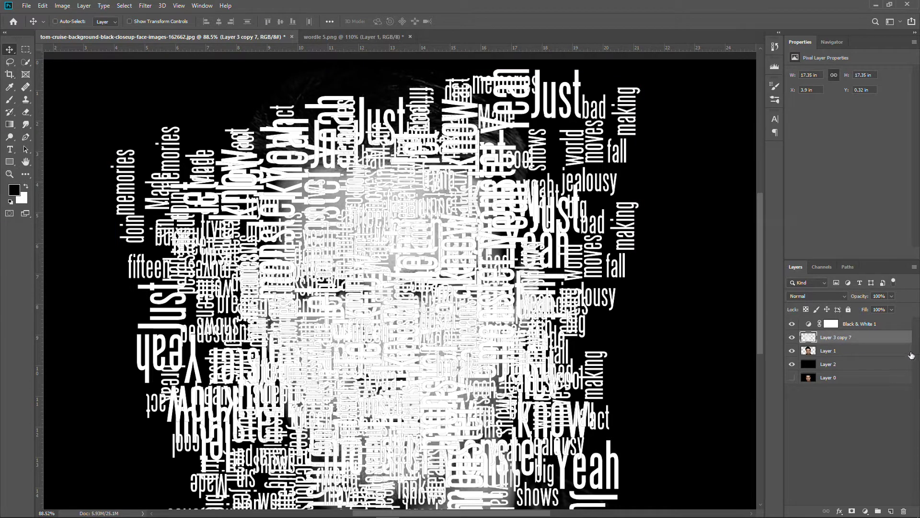
Step: Add a Multiply drop shadow to the merged words with 100% opacity, 143° angle, 5 px distance and 4 px size
{"action": "double_click", "coordinate": [889, 336]}
{"action": "left_click", "coordinate": [524, 267]}
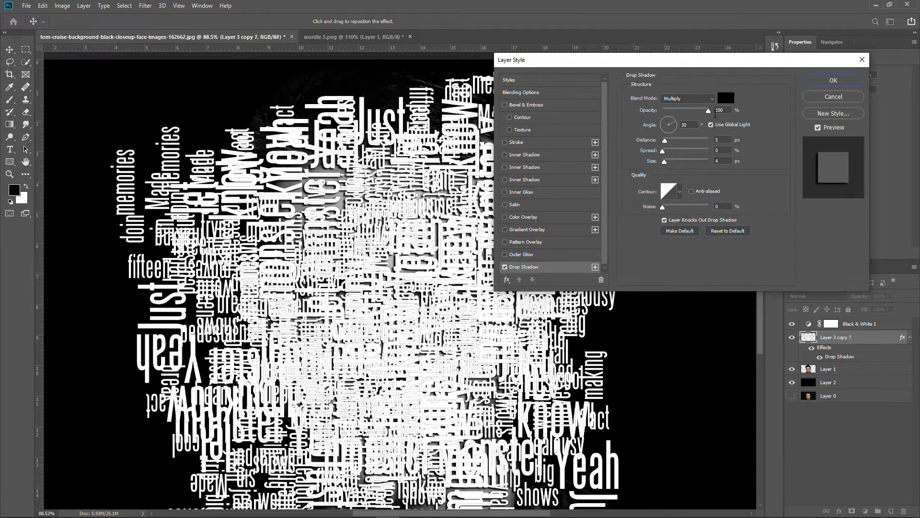
{"action": "left_click", "coordinate": [693, 126]}
{"action": "type", "text": "143"}
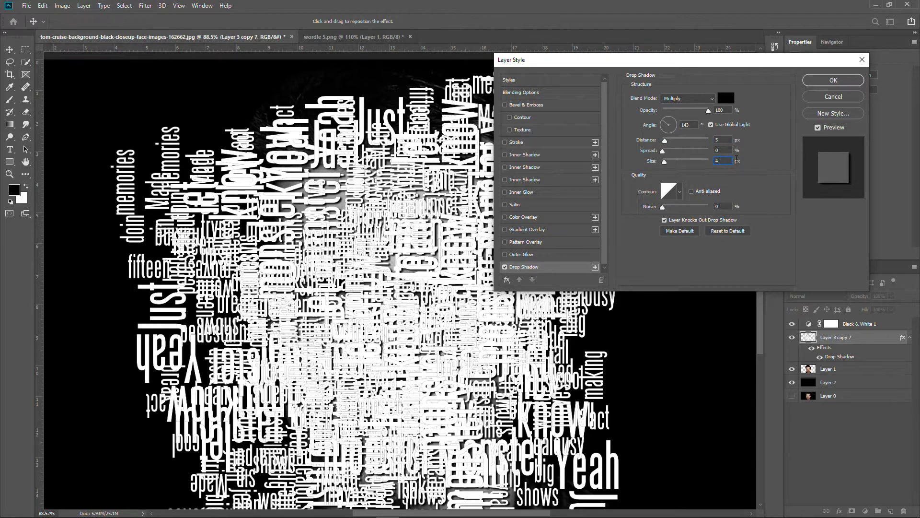
{"action": "left_click", "coordinate": [833, 80]}
Step: Apply the Displace filter to the words with scales of 10, Stretch To Fit and Repeat Edge Pixels, using the Discplament PSD from the Desktop
{"action": "key", "text": "ctrl+0"}
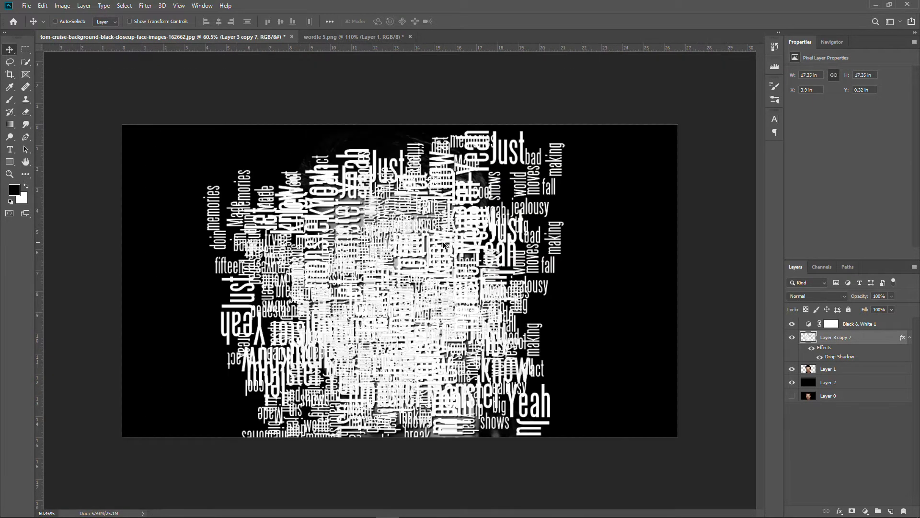
{"action": "scroll", "coordinate": [444, 245], "scroll_direction": "down", "scroll_amount": 2}
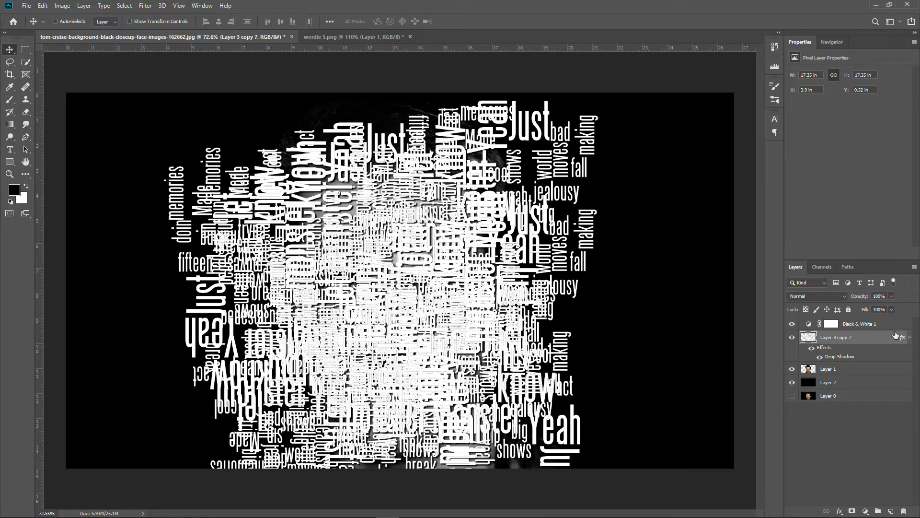
{"action": "left_click", "coordinate": [145, 5]}
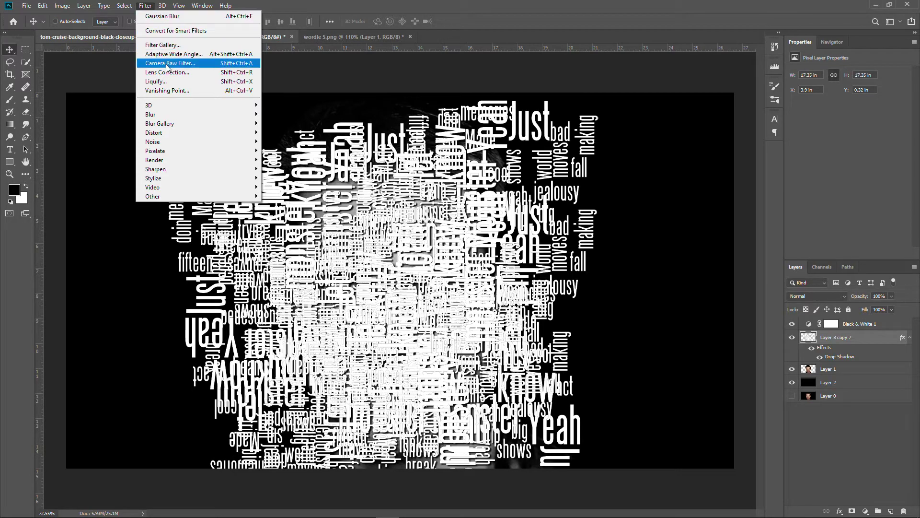
{"action": "mouse_move", "coordinate": [168, 134]}
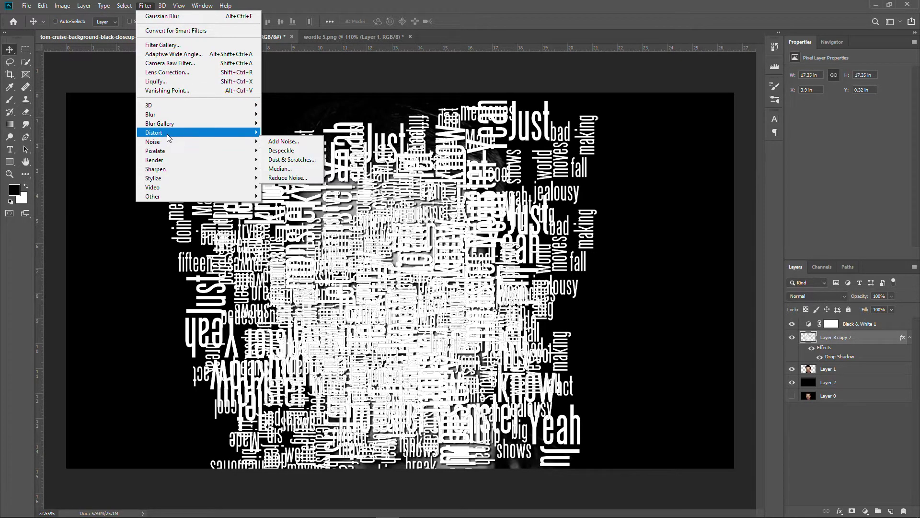
{"action": "left_click", "coordinate": [288, 135]}
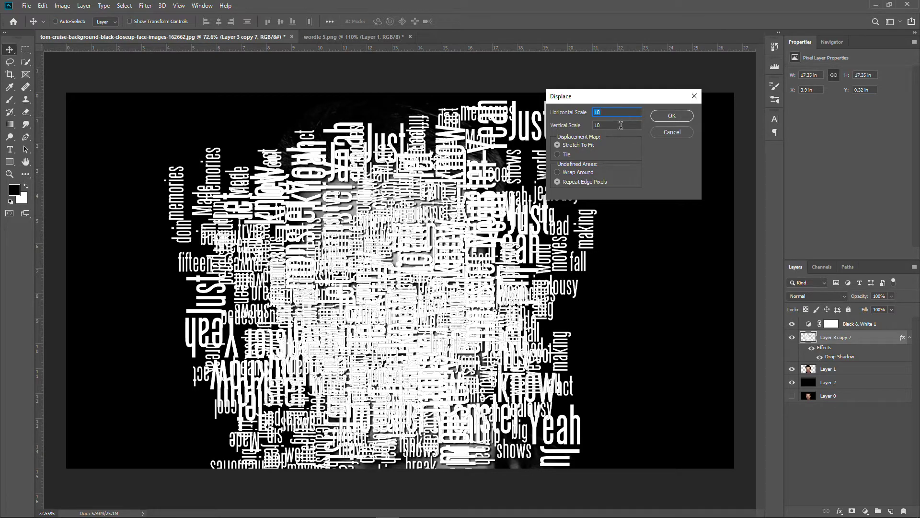
{"action": "left_click", "coordinate": [669, 116]}
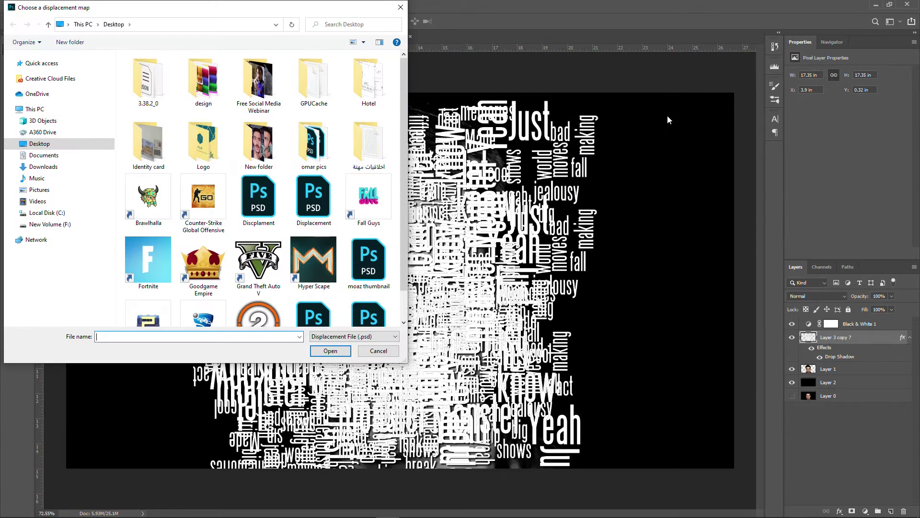
{"action": "double_click", "coordinate": [269, 194]}
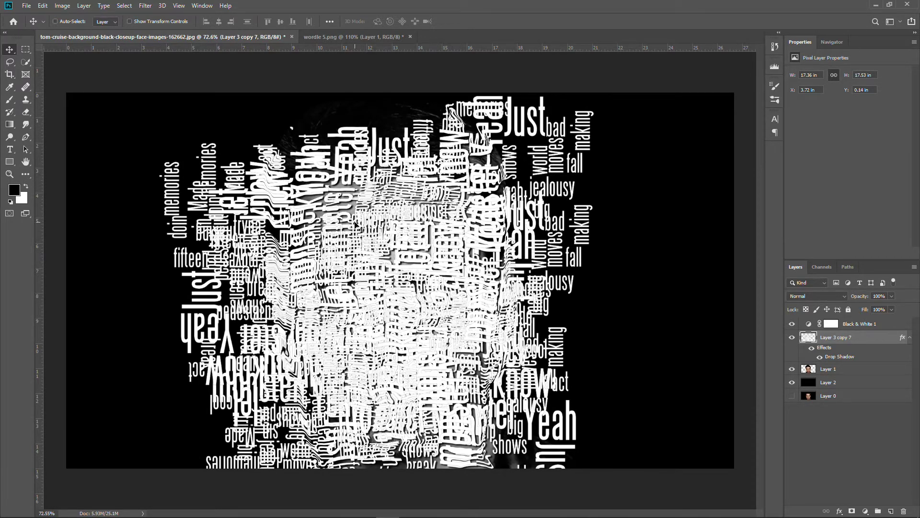
Step: Move the displaced words up to about Y -0.31 in and enlarge them to about 17.9 × 18.08 in
{"action": "left_click_drag", "start_coordinate": [355, 223], "coordinate": [357, 209]}
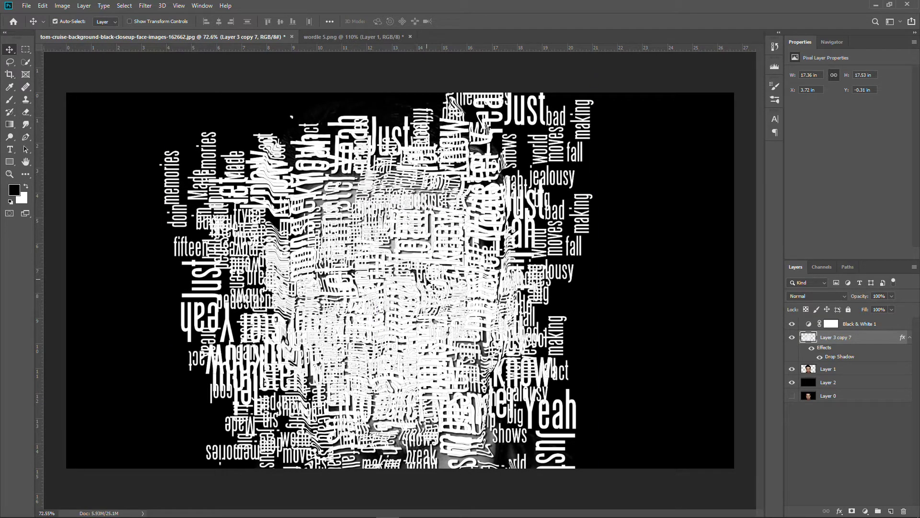
{"action": "key", "text": "ctrl+t"}
{"action": "scroll", "coordinate": [393, 132], "scroll_direction": "down", "scroll_amount": 2}
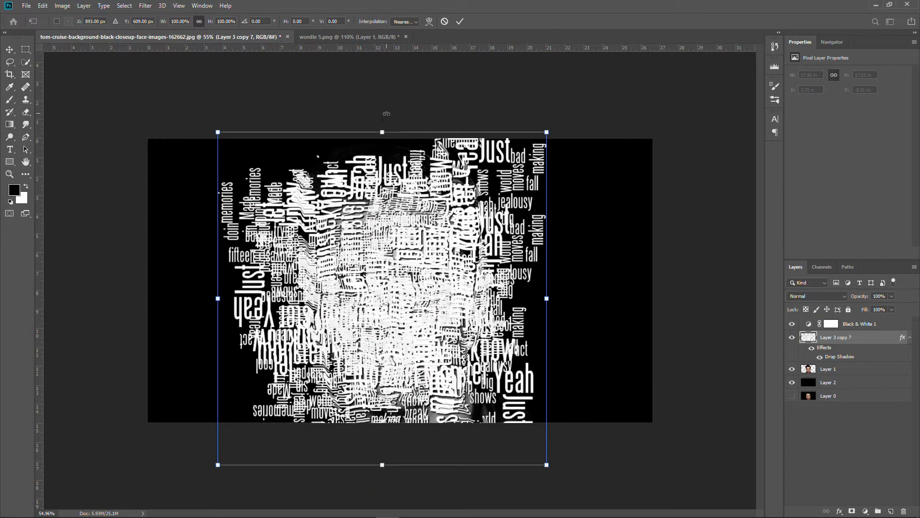
{"action": "left_click_drag", "start_coordinate": [382, 131], "coordinate": [384, 121]}
{"action": "key", "text": "Return"}
Step: Reposition the enlarged words over the face at about X 3.46 in, Y -0.86 in
{"action": "scroll", "coordinate": [390, 134], "scroll_direction": "up", "scroll_amount": 2}
{"action": "left_click_drag", "start_coordinate": [380, 217], "coordinate": [379, 201]}
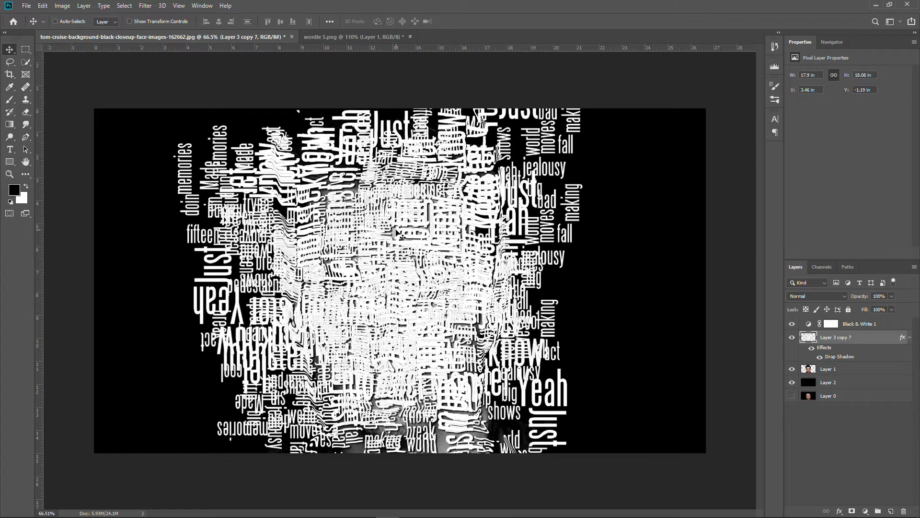
{"action": "key", "text": "Left"}
{"action": "key", "text": "Left"}
{"action": "key", "text": "Left"}
{"action": "key", "text": "Left"}
{"action": "key", "text": "Left"}
{"action": "key", "text": "Left"}
{"action": "key", "text": "Left"}
{"action": "key", "text": "Left"}
{"action": "key", "text": "Left"}
{"action": "key", "text": "Left"}
{"action": "key", "text": "Left"}
{"action": "key", "text": "Left"}
{"action": "key", "text": "Left"}
{"action": "key", "text": "Left"}
{"action": "key", "text": "Left"}
{"action": "key", "text": "Left"}
{"action": "key", "text": "Left"}
{"action": "key", "text": "Left"}
{"action": "key", "text": "Left"}
{"action": "key", "text": "Left"}
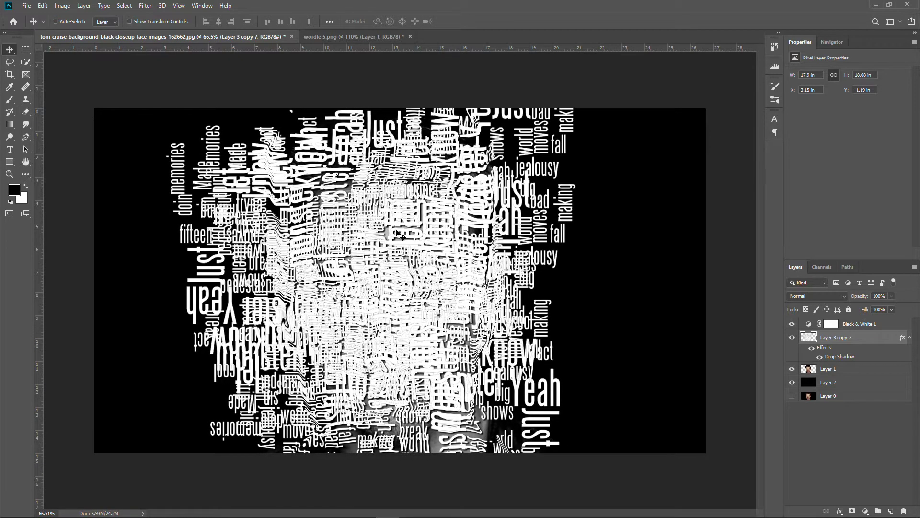
{"action": "scroll", "coordinate": [444, 303], "scroll_direction": "up", "scroll_amount": 2}
{"action": "left_click_drag", "start_coordinate": [448, 333], "coordinate": [457, 348]}
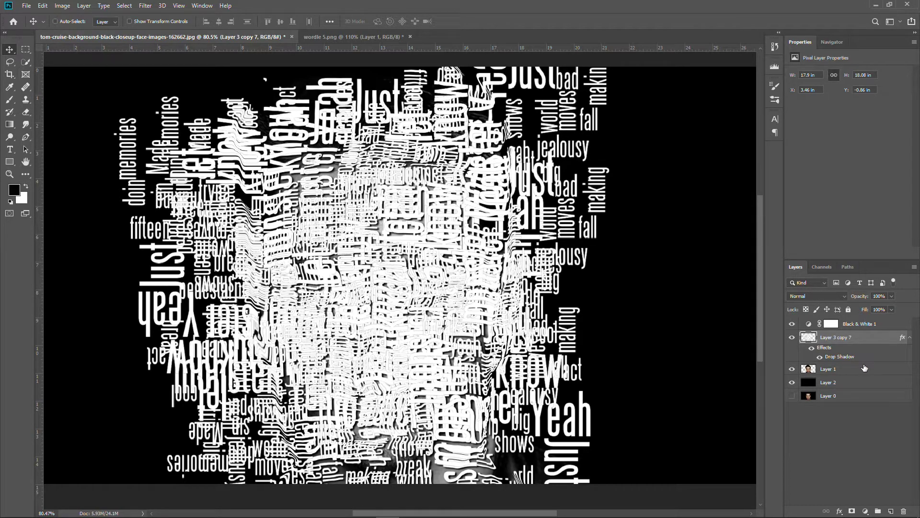
Step: Load the outline of the words on Layer 3 copy 7 as a selection and use it to mask the face on Layer 1
{"action": "left_click", "coordinate": [829, 269]}
{"action": "left_click", "coordinate": [796, 267]}
{"action": "key", "text": "ctrl"}
{"action": "left_click", "coordinate": [808, 338], "text": "ctrl"}
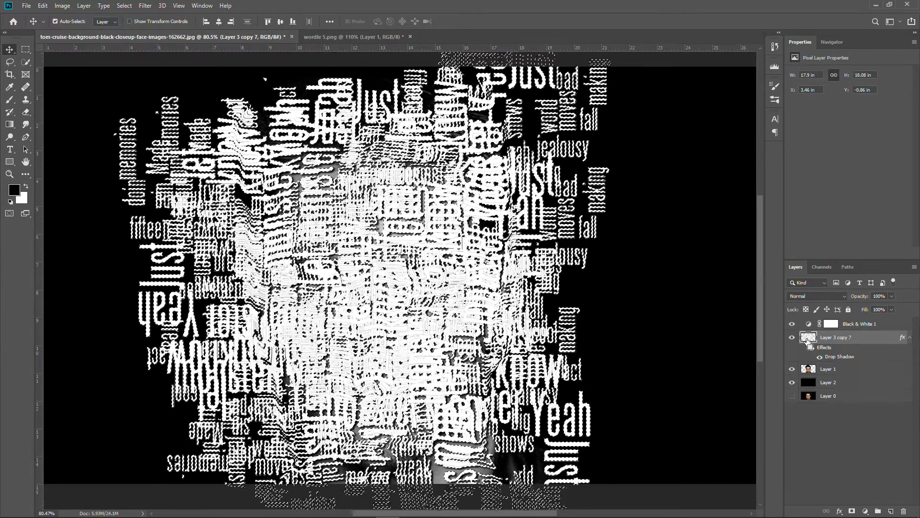
{"action": "left_click", "coordinate": [814, 372]}
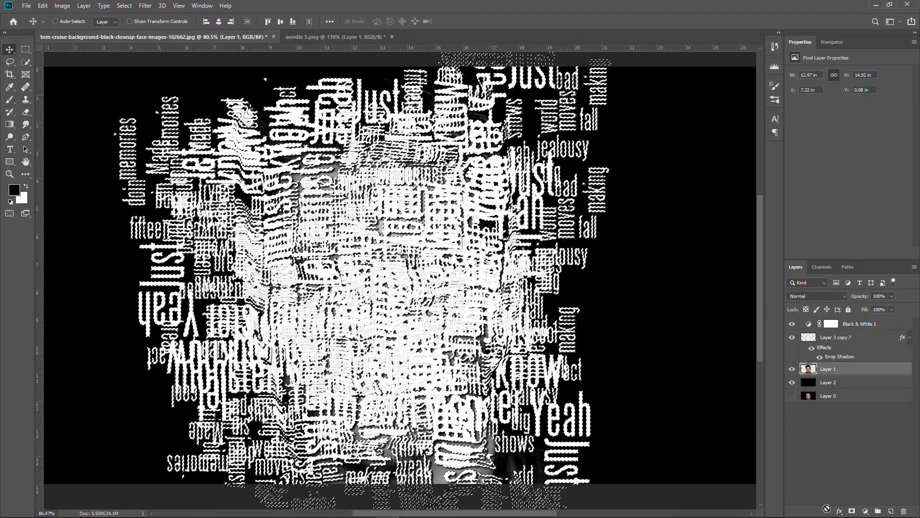
{"action": "left_click", "coordinate": [851, 511]}
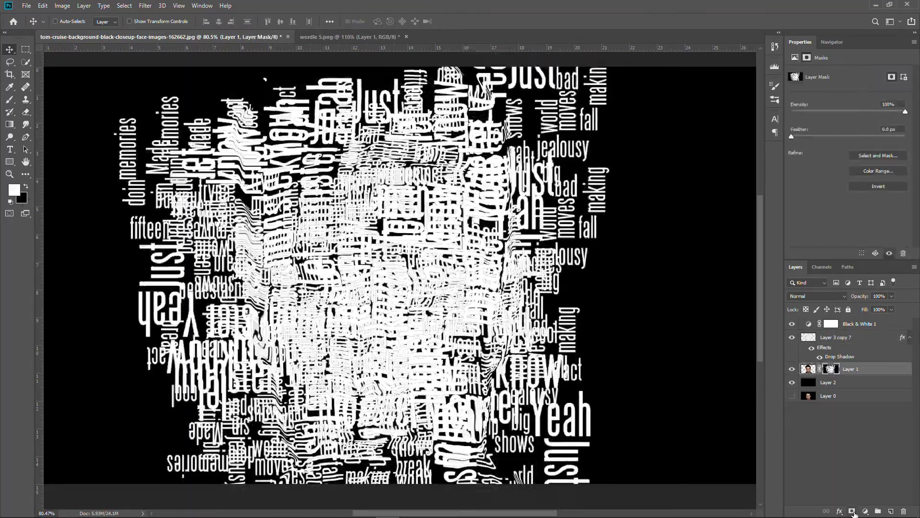
{"action": "scroll", "coordinate": [449, 311], "scroll_direction": "up", "scroll_amount": 1}
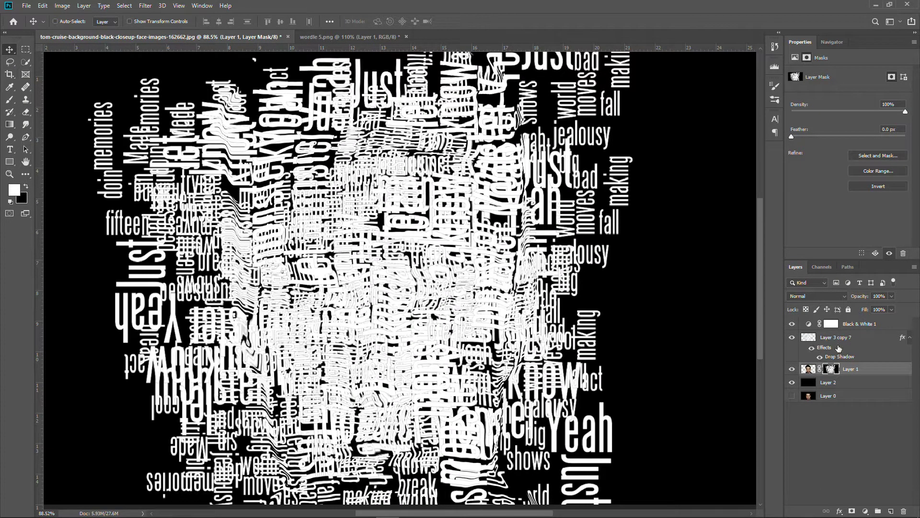
Step: Duplicate the words layer Layer 3 copy 7 and place the copy directly below Layer 1
{"action": "left_click", "coordinate": [846, 341]}
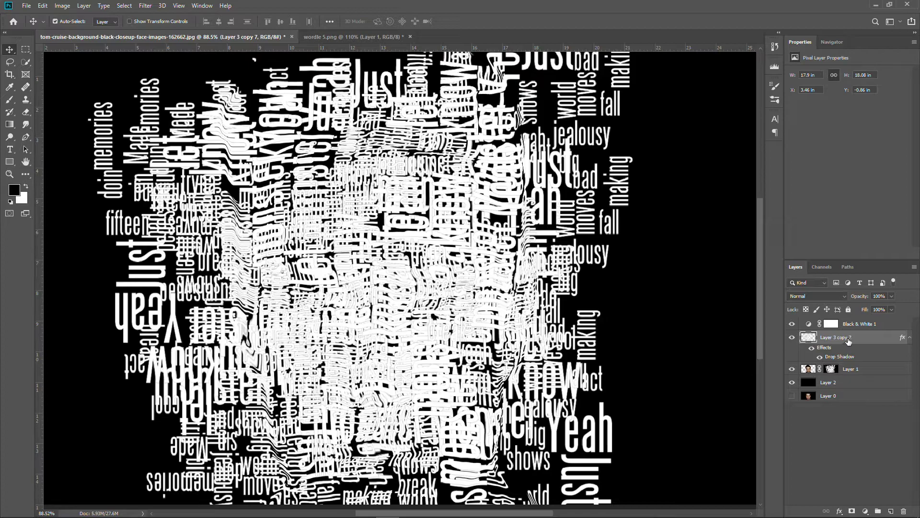
{"action": "key", "text": "ctrl+j"}
{"action": "left_click_drag", "start_coordinate": [866, 341], "coordinate": [864, 410]}
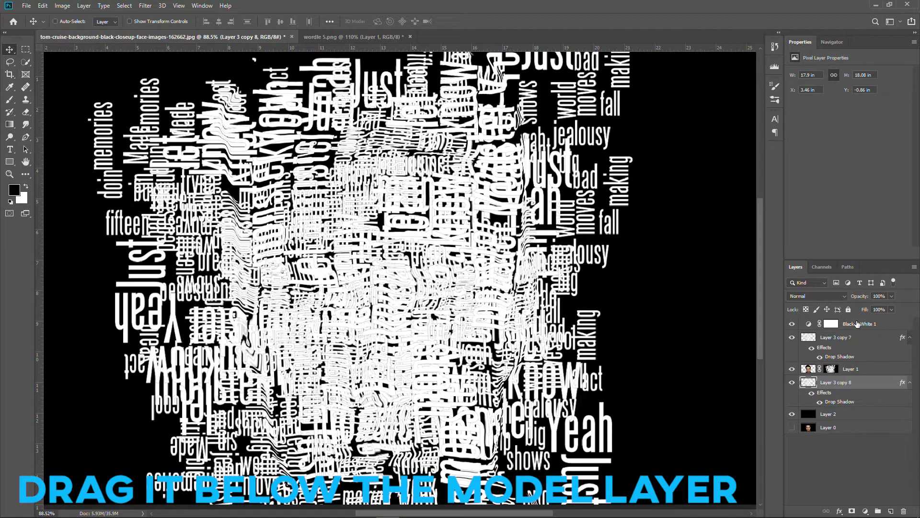
{"action": "left_click_drag", "start_coordinate": [836, 415], "coordinate": [833, 379]}
{"action": "left_click_drag", "start_coordinate": [834, 398], "coordinate": [837, 412]}
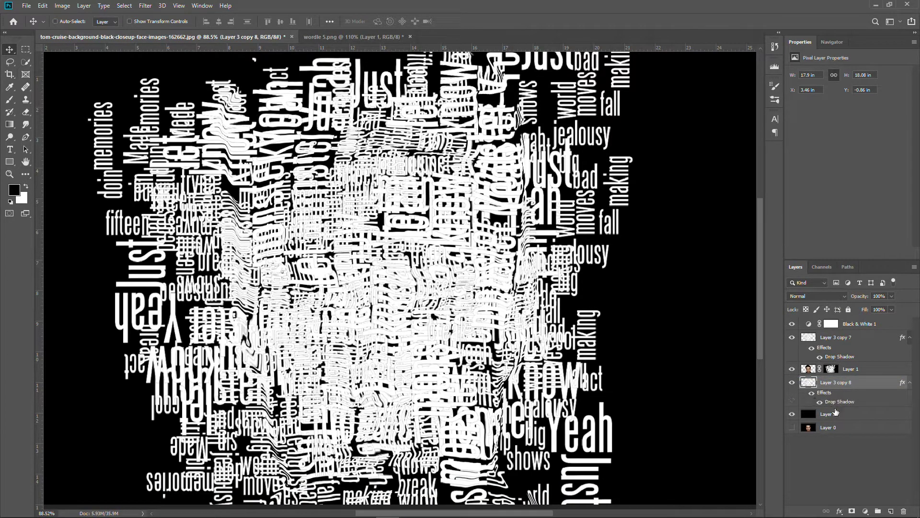
Step: Try converting the masked Layer 1 alone to a smart object
{"action": "left_click", "coordinate": [843, 368]}
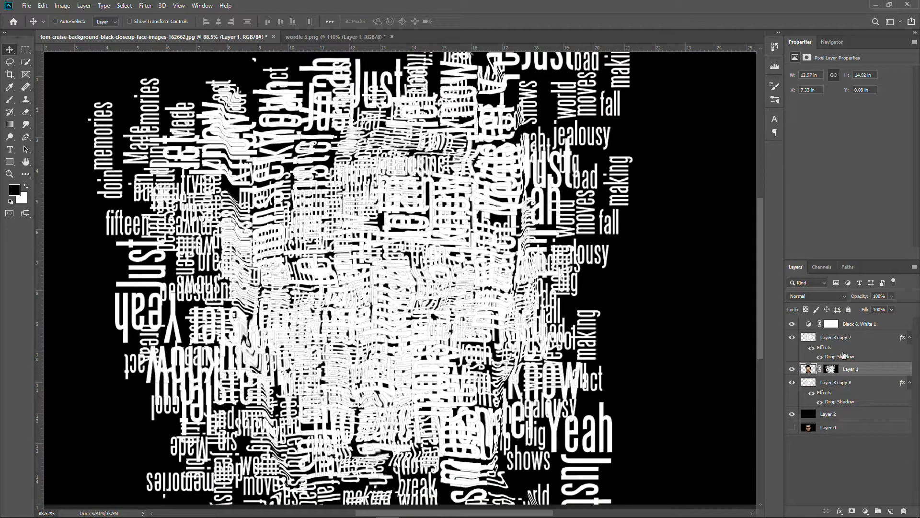
{"action": "left_click", "coordinate": [822, 266]}
{"action": "left_click", "coordinate": [801, 267]}
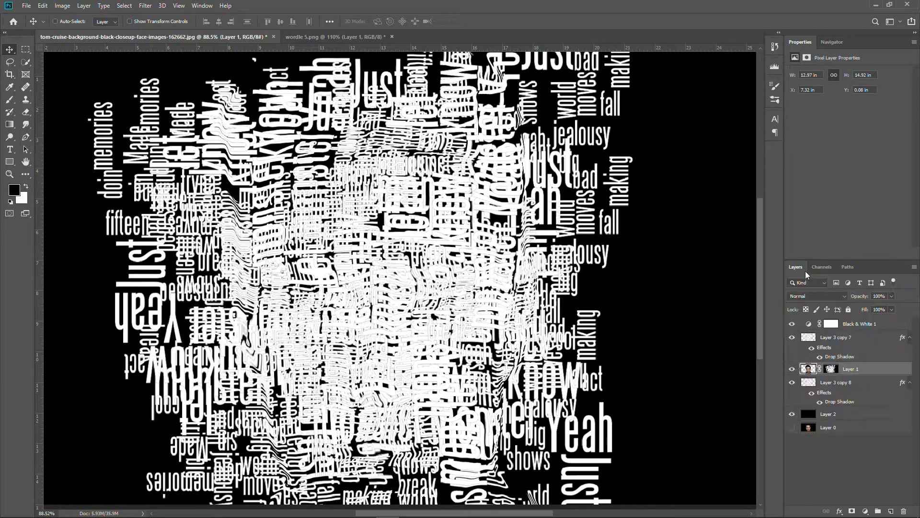
{"action": "right_click", "coordinate": [858, 368]}
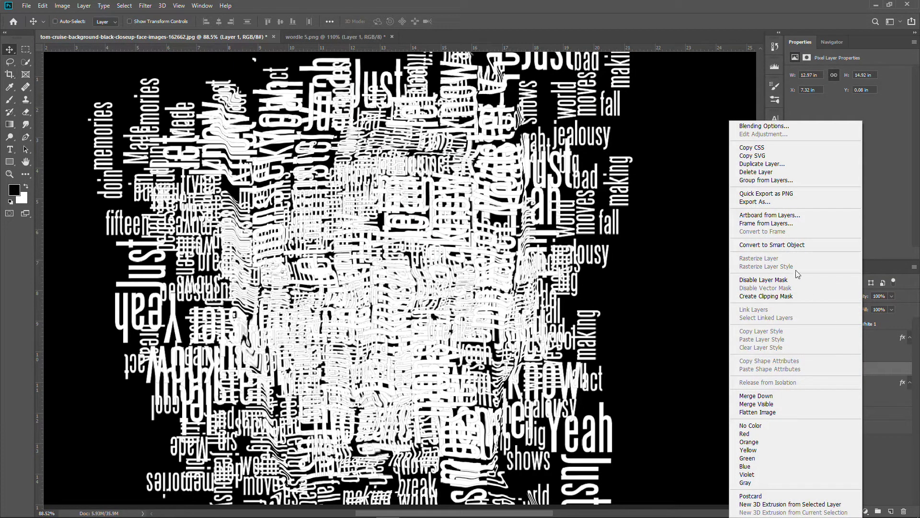
{"action": "left_click", "coordinate": [794, 245]}
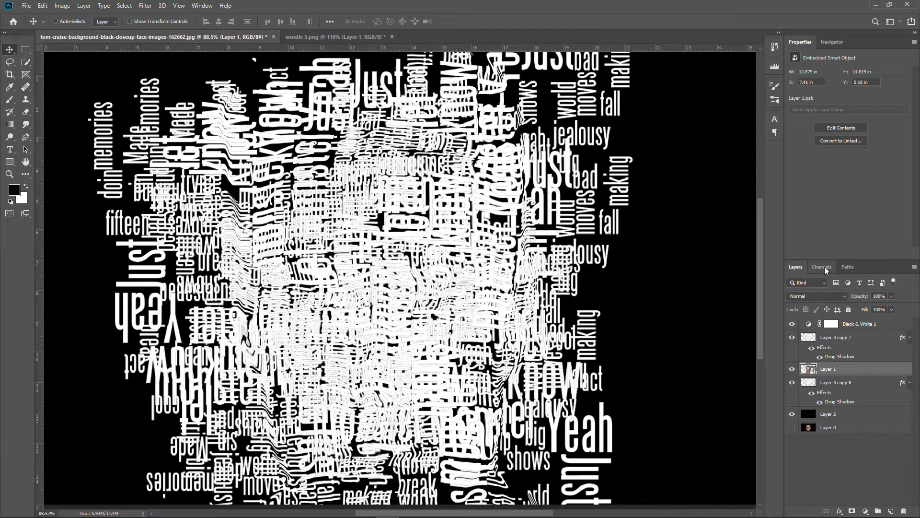
{"action": "key", "text": "ctrl+z"}
Step: Place the black Layer 2 directly below Layer 1 and convert both layers into one smart object
{"action": "left_click_drag", "start_coordinate": [829, 413], "coordinate": [843, 382]}
{"action": "left_click", "coordinate": [861, 372], "text": "shift"}
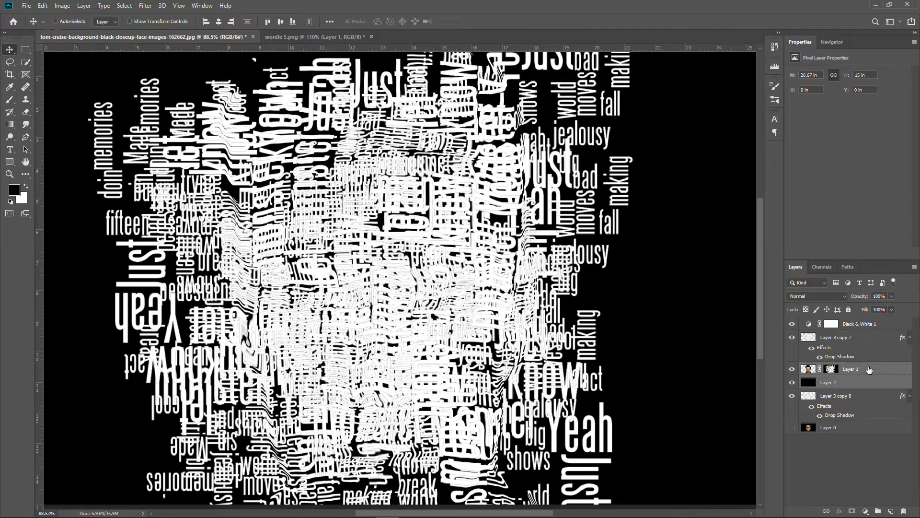
{"action": "right_click", "coordinate": [873, 372]}
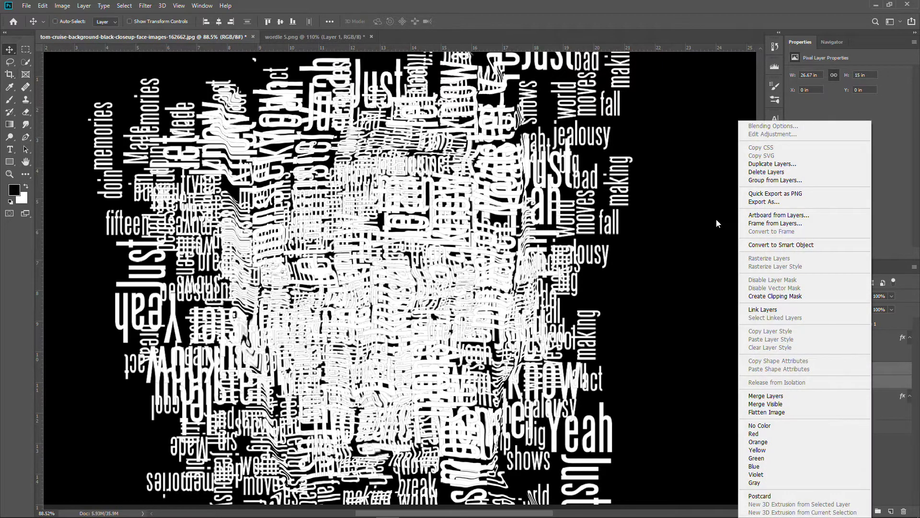
{"action": "left_click", "coordinate": [769, 249]}
Step: Mask Layer 3 copy 7 using the Alpha 1 channel selection so its words are hidden over the man's head
{"action": "left_click", "coordinate": [827, 269]}
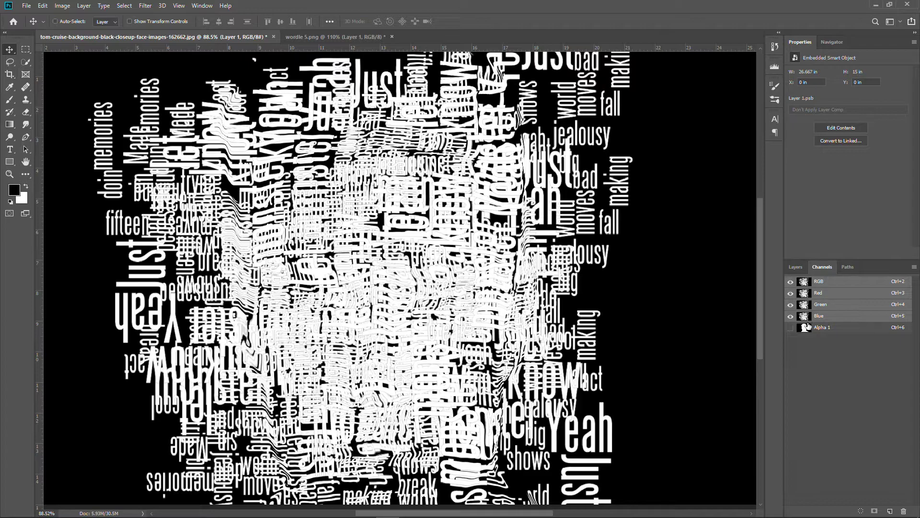
{"action": "left_click", "coordinate": [807, 329], "text": "ctrl"}
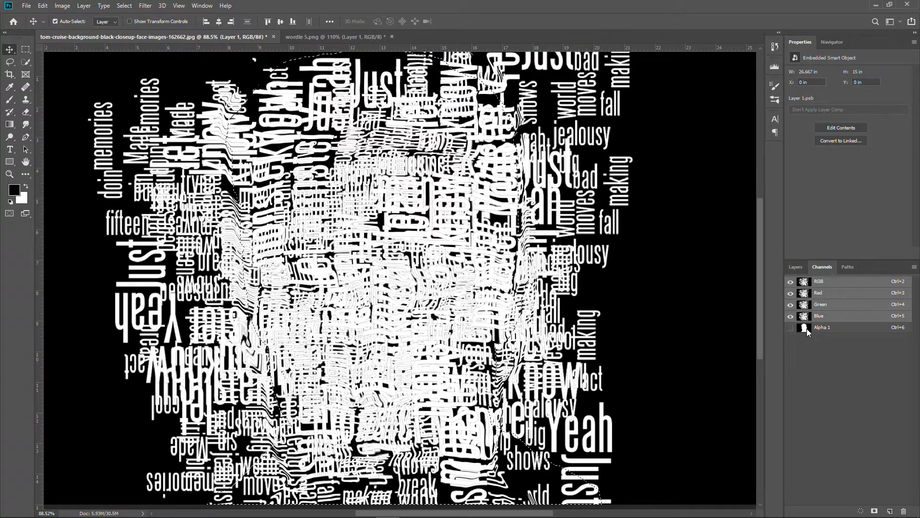
{"action": "left_click", "coordinate": [799, 267]}
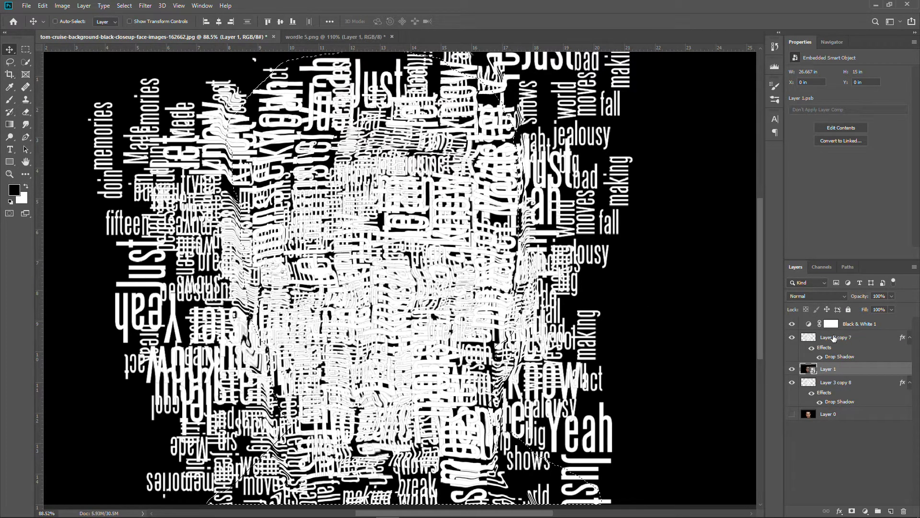
{"action": "left_click", "coordinate": [812, 337]}
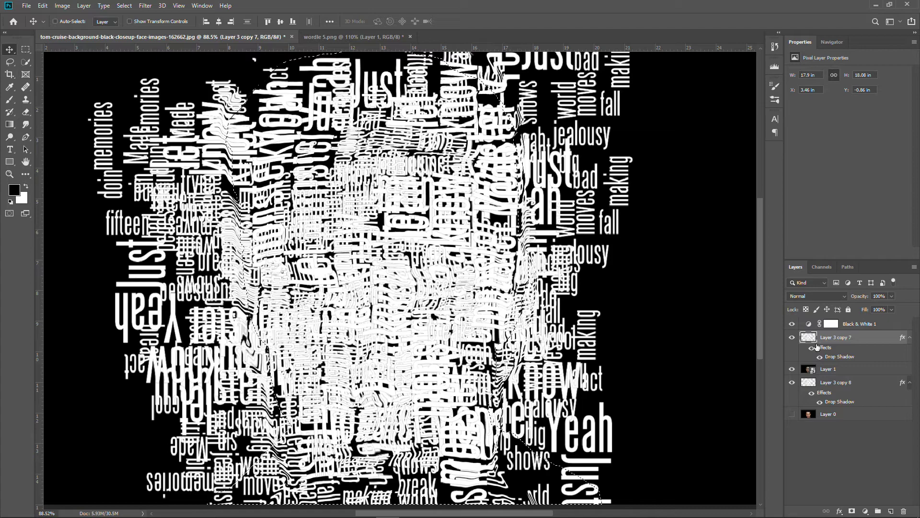
{"action": "left_click", "coordinate": [852, 511]}
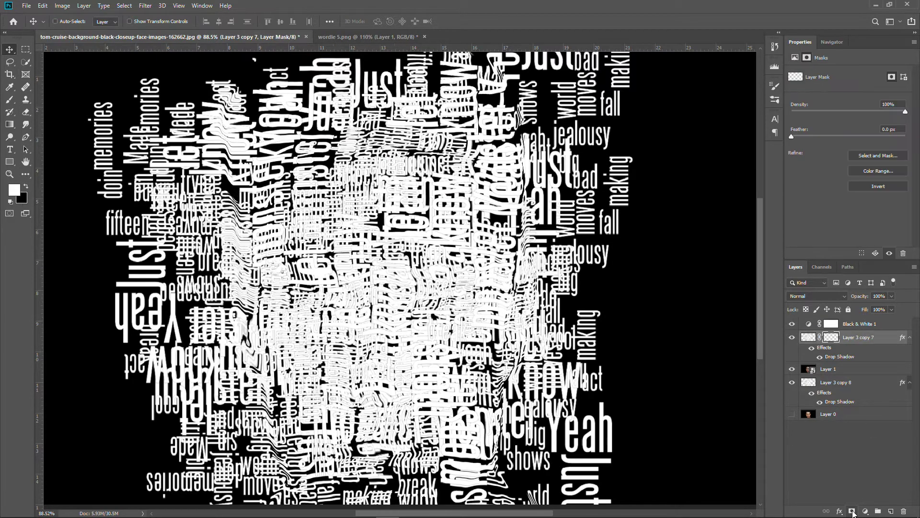
{"action": "scroll", "coordinate": [520, 257], "scroll_direction": "up", "scroll_amount": 2}
{"action": "scroll", "coordinate": [294, 234], "scroll_direction": "down", "scroll_amount": 4}
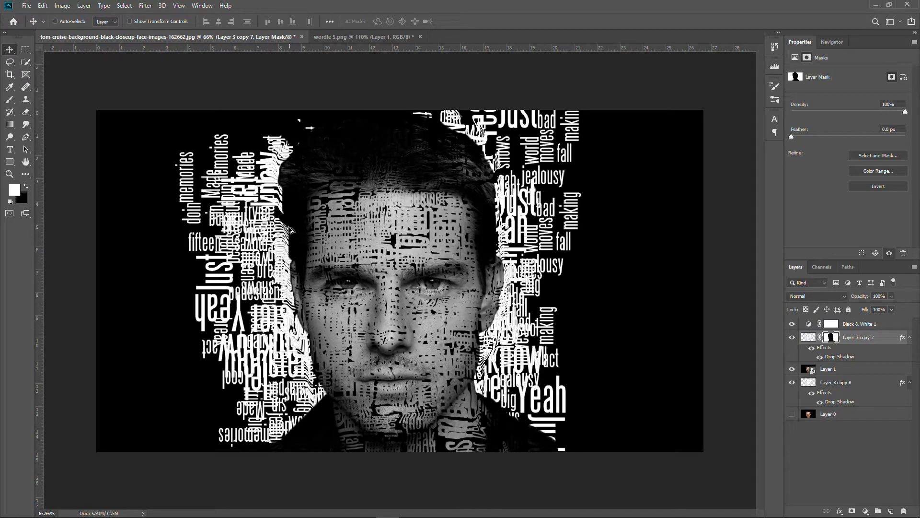
{"action": "scroll", "coordinate": [292, 232], "scroll_direction": "up", "scroll_amount": 2}
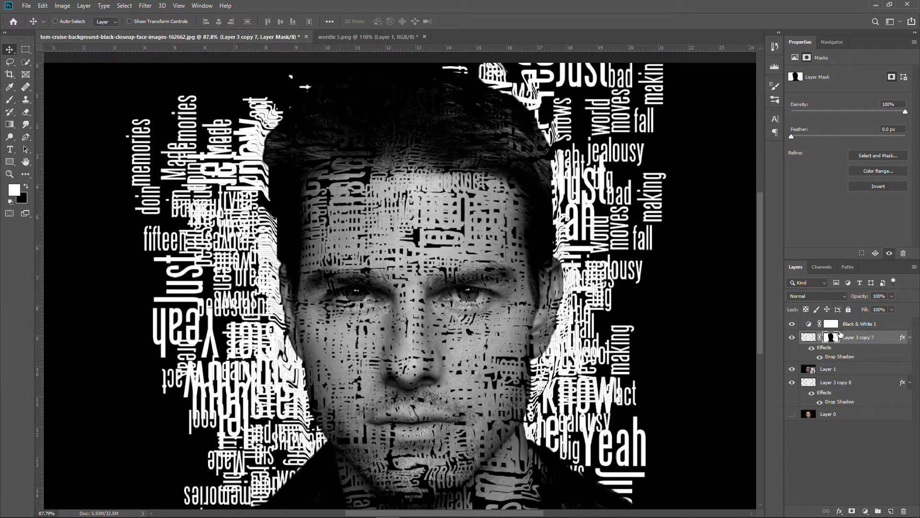
Step: Set the blend mode of the Layer 1 smart object to Linear Burn
{"action": "left_click", "coordinate": [851, 373]}
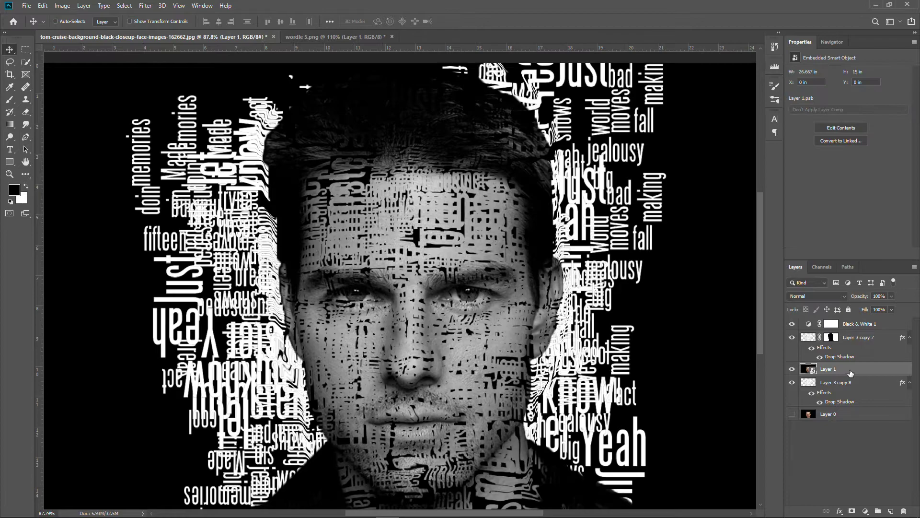
{"action": "left_click", "coordinate": [832, 297]}
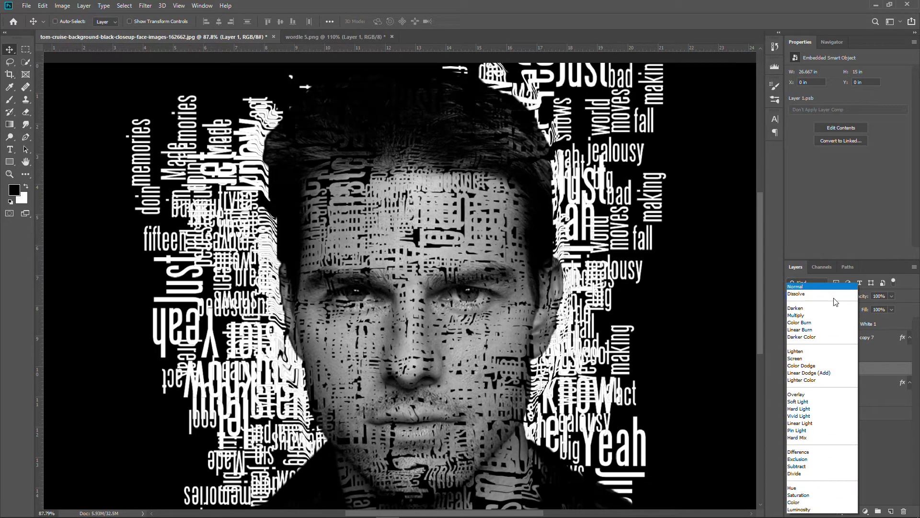
{"action": "left_click", "coordinate": [822, 331]}
{"action": "left_click", "coordinate": [8, 51]}
{"action": "scroll", "coordinate": [155, 200], "scroll_direction": "down", "scroll_amount": 2}
{"action": "scroll", "coordinate": [104, 193], "scroll_direction": "up", "scroll_amount": 2}
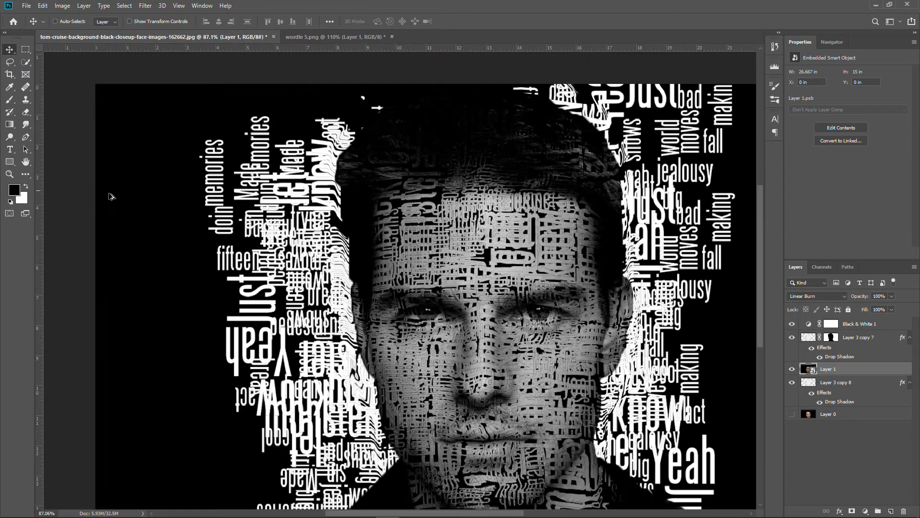
Step: Lower the opacity of the masked words on Layer 3 copy 7 to 15%
{"action": "left_click", "coordinate": [851, 386]}
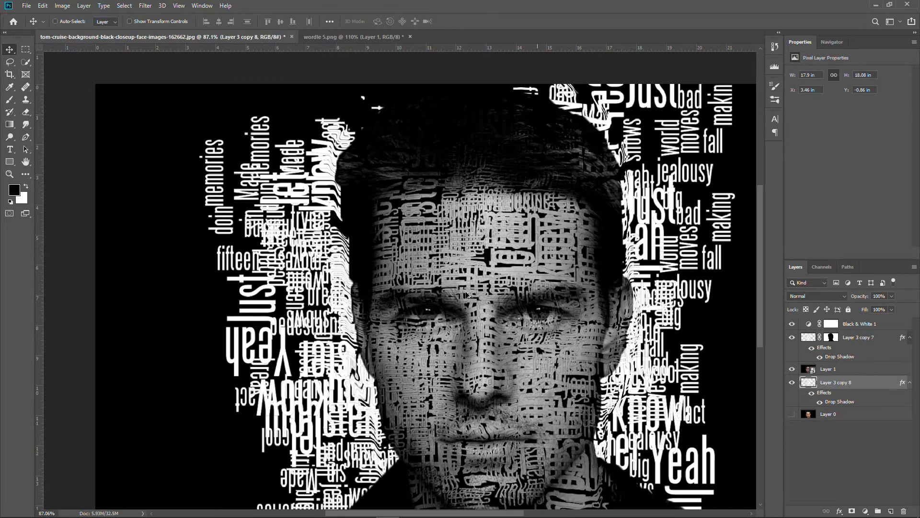
{"action": "scroll", "coordinate": [539, 311], "scroll_direction": "down", "scroll_amount": 4}
{"action": "scroll", "coordinate": [470, 292], "scroll_direction": "up", "scroll_amount": 3}
{"action": "left_click", "coordinate": [857, 337]}
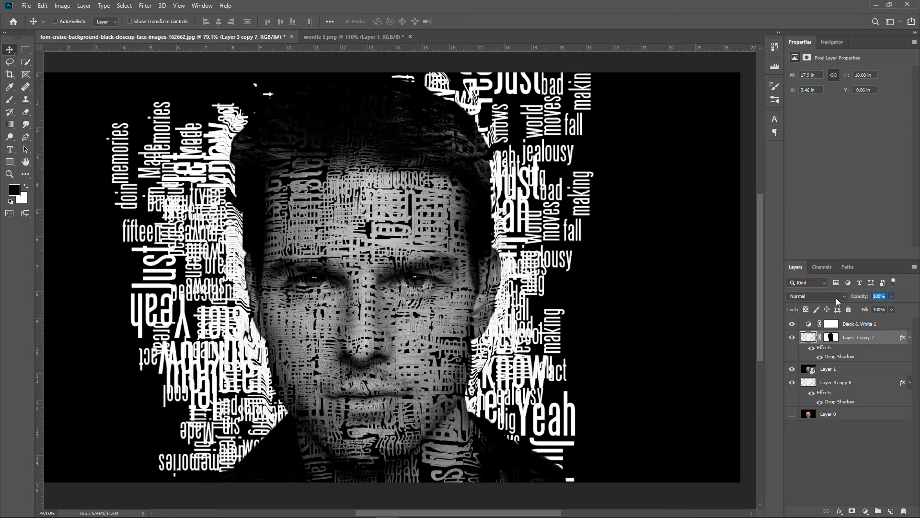
{"action": "type", "text": "15"}
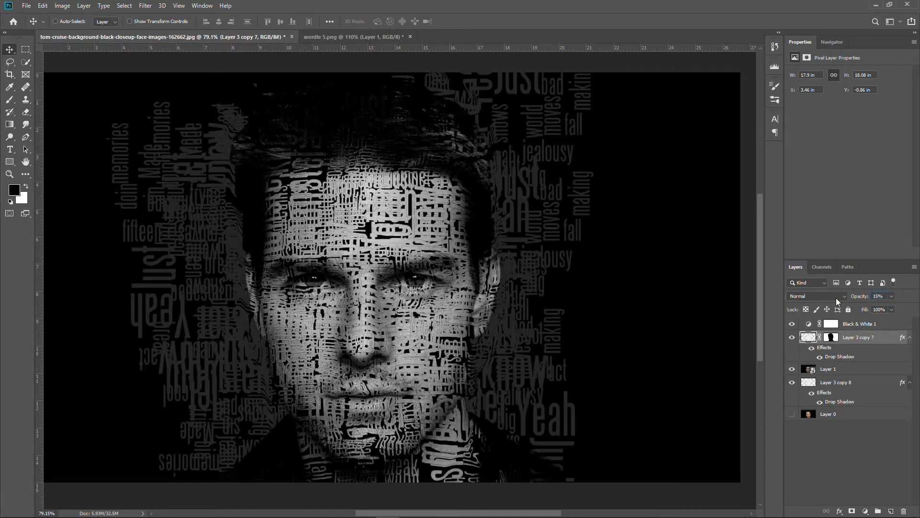
{"action": "scroll", "coordinate": [401, 115], "scroll_direction": "down", "scroll_amount": 2}
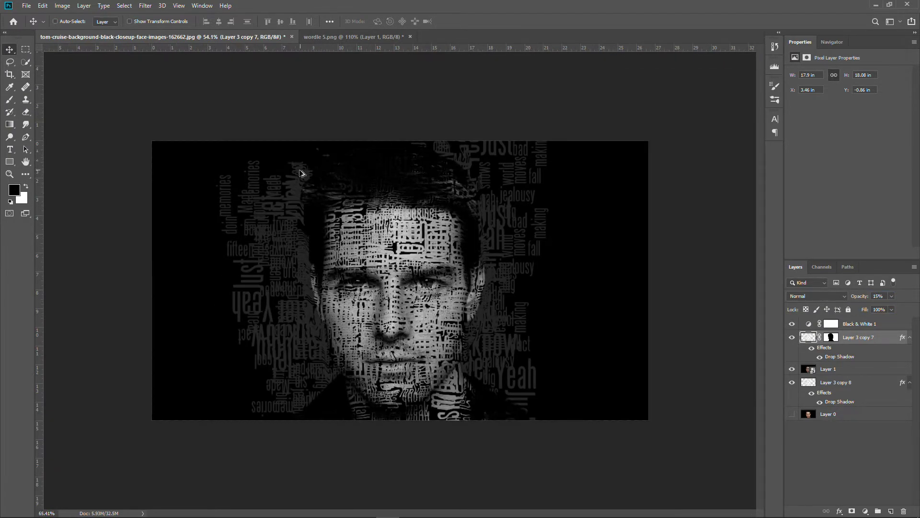
{"action": "scroll", "coordinate": [306, 165], "scroll_direction": "up", "scroll_amount": 1}
{"action": "scroll", "coordinate": [304, 164], "scroll_direction": "up", "scroll_amount": 1}
{"action": "scroll", "coordinate": [304, 162], "scroll_direction": "down", "scroll_amount": 2}
{"action": "scroll", "coordinate": [304, 162], "scroll_direction": "up", "scroll_amount": 1}
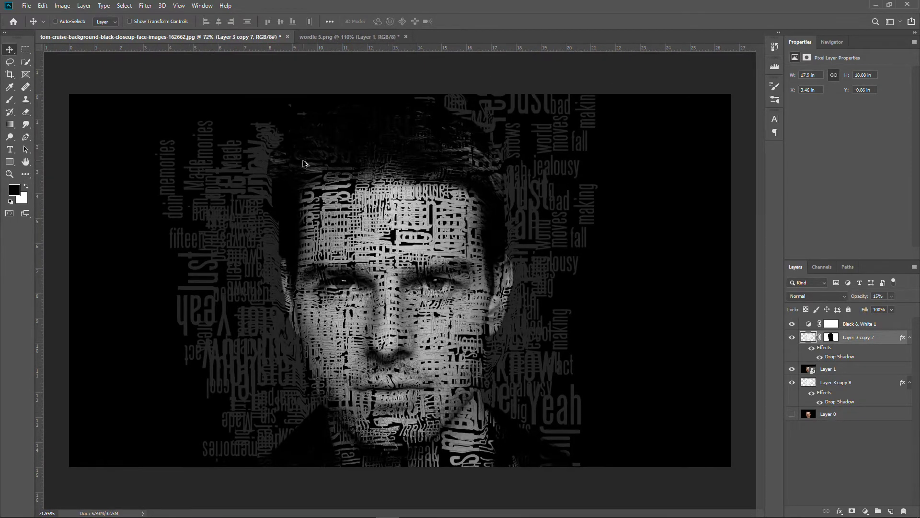
Step: Erase the faded background words around the head on Layer 3 copy 7 with a 200 px eraser
{"action": "key", "text": "e"}
{"action": "mouse_move", "coordinate": [164, 206]}
{"action": "left_mouse_down"}
{"action": "mouse_move", "coordinate": [225, 442]}
{"action": "mouse_move", "coordinate": [287, 436]}
{"action": "mouse_move", "coordinate": [353, 127]}
{"action": "mouse_move", "coordinate": [508, 353]}
{"action": "mouse_move", "coordinate": [538, 226]}
{"action": "mouse_move", "coordinate": [544, 420]}
{"action": "mouse_move", "coordinate": [248, 112]}
{"action": "mouse_move", "coordinate": [543, 295]}
{"action": "mouse_move", "coordinate": [433, 476]}
{"action": "left_mouse_up"}
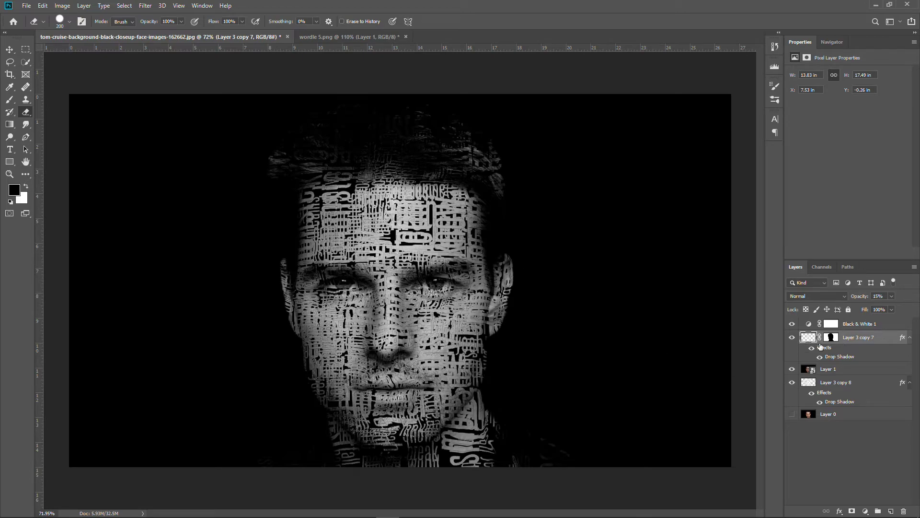
{"action": "left_click", "coordinate": [834, 372]}
{"action": "left_click", "coordinate": [867, 338]}
{"action": "scroll", "coordinate": [450, 242], "scroll_direction": "up", "scroll_amount": 4}
{"action": "scroll", "coordinate": [450, 242], "scroll_direction": "down", "scroll_amount": 2}
{"action": "scroll", "coordinate": [441, 234], "scroll_direction": "down", "scroll_amount": 1}
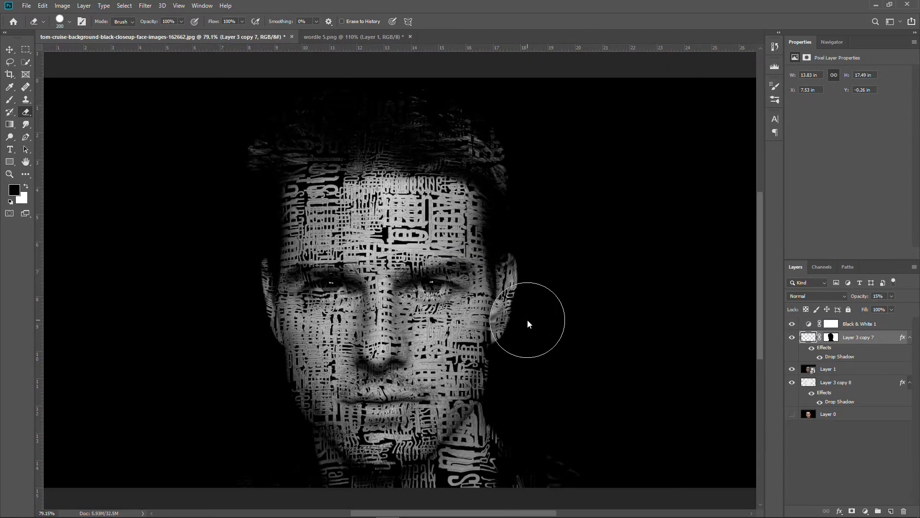
Step: Select Layer 3 copy 8, try erasing its words over the nose and the eye on the image's right side, and undo that erasing
{"action": "left_click", "coordinate": [855, 383]}
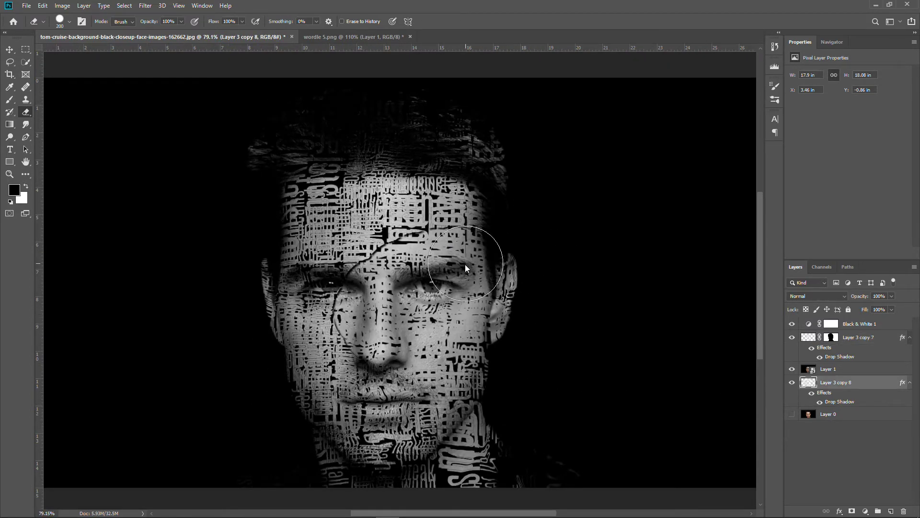
{"action": "scroll", "coordinate": [487, 224], "scroll_direction": "down", "scroll_amount": 2}
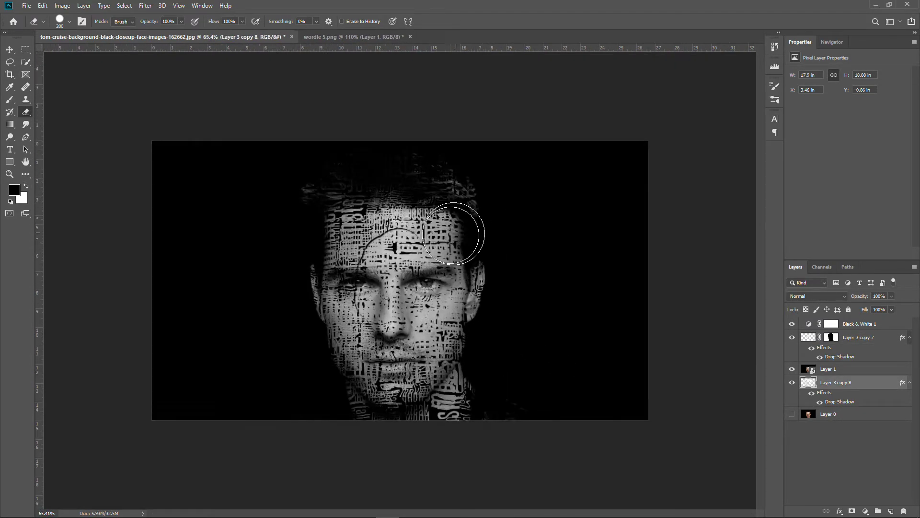
{"action": "scroll", "coordinate": [468, 217], "scroll_direction": "up", "scroll_amount": 2}
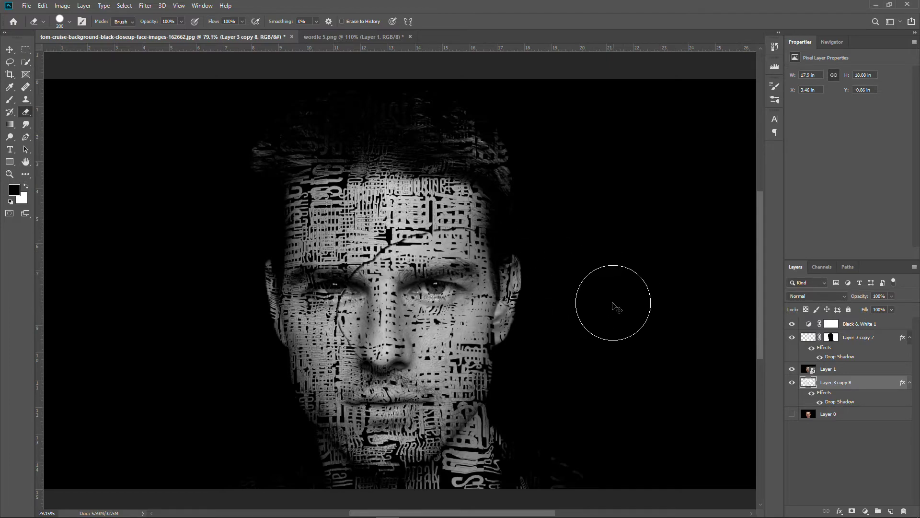
{"action": "key", "text": "ctrl+z"}
Step: Try erasing the Layer 3 copy 8 words around both eyes and over the chin with the 200 px eraser
{"action": "mouse_move", "coordinate": [470, 297]}
{"action": "left_mouse_down"}
{"action": "mouse_move", "coordinate": [429, 286]}
{"action": "mouse_move", "coordinate": [467, 268]}
{"action": "left_mouse_up"}
{"action": "scroll", "coordinate": [498, 240], "scroll_direction": "down", "scroll_amount": 3}
{"action": "scroll", "coordinate": [463, 256], "scroll_direction": "up", "scroll_amount": 3}
{"action": "mouse_move", "coordinate": [294, 288]}
{"action": "left_mouse_down"}
{"action": "mouse_move", "coordinate": [319, 299]}
{"action": "mouse_move", "coordinate": [324, 282]}
{"action": "mouse_move", "coordinate": [323, 300]}
{"action": "mouse_move", "coordinate": [325, 272]}
{"action": "left_mouse_up"}
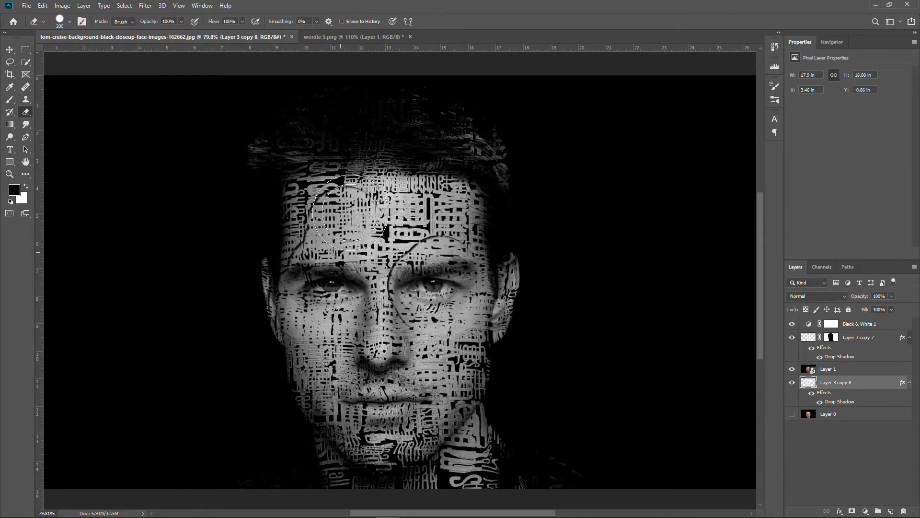
{"action": "scroll", "coordinate": [526, 207], "scroll_direction": "down", "scroll_amount": 2}
{"action": "scroll", "coordinate": [452, 241], "scroll_direction": "up", "scroll_amount": 3}
{"action": "left_click_drag", "start_coordinate": [393, 441], "coordinate": [376, 426]}
{"action": "scroll", "coordinate": [376, 426], "scroll_direction": "down", "scroll_amount": 6}
{"action": "scroll", "coordinate": [466, 279], "scroll_direction": "up", "scroll_amount": 3}
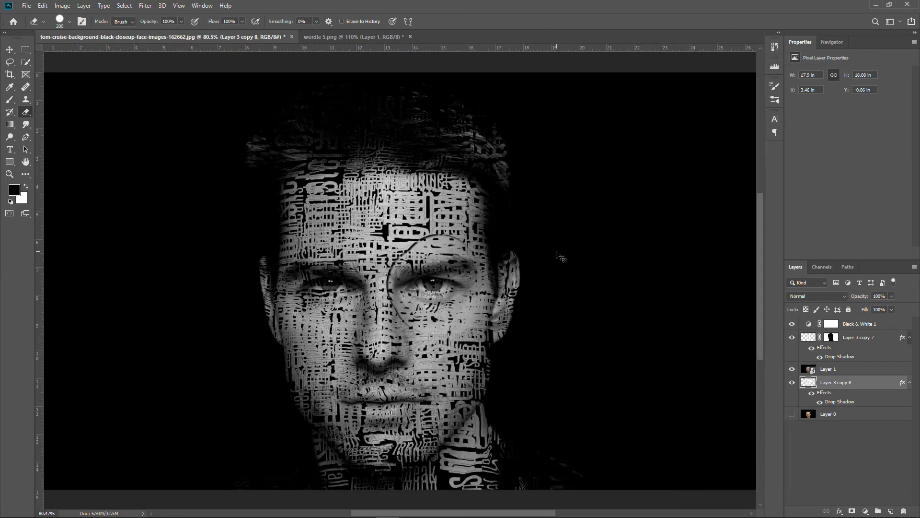
Step: Try erasing the words over the mouth, and undo the remaining eraser strokes on Layer 3 copy 8
{"action": "scroll", "coordinate": [556, 252], "scroll_direction": "down", "scroll_amount": 2}
{"action": "scroll", "coordinate": [555, 249], "scroll_direction": "up", "scroll_amount": 1}
{"action": "mouse_move", "coordinate": [390, 411]}
{"action": "left_mouse_down"}
{"action": "mouse_move", "coordinate": [389, 390]}
{"action": "mouse_move", "coordinate": [390, 399]}
{"action": "left_mouse_up"}
{"action": "key", "text": "ctrl+z"}
{"action": "scroll", "coordinate": [565, 338], "scroll_direction": "up", "scroll_amount": 1}
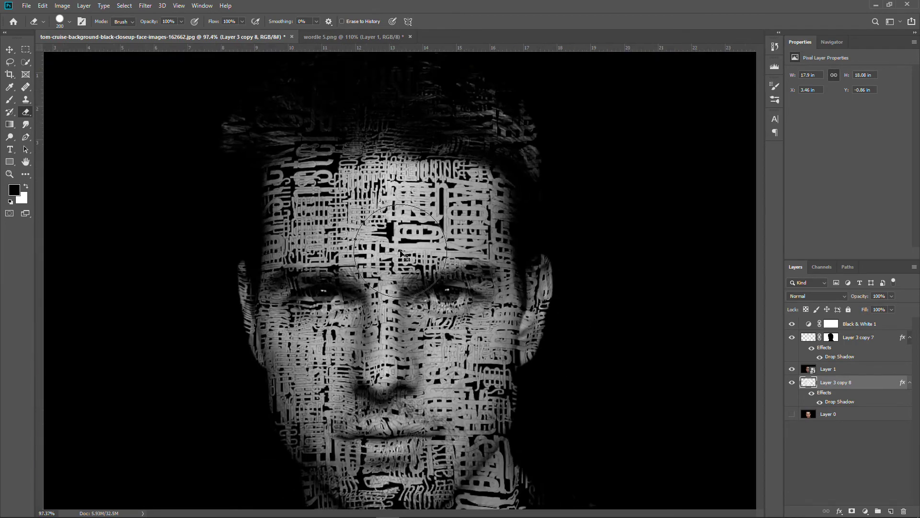
{"action": "scroll", "coordinate": [635, 267], "scroll_direction": "down", "scroll_amount": 3}
{"action": "scroll", "coordinate": [631, 267], "scroll_direction": "up", "scroll_amount": 2}
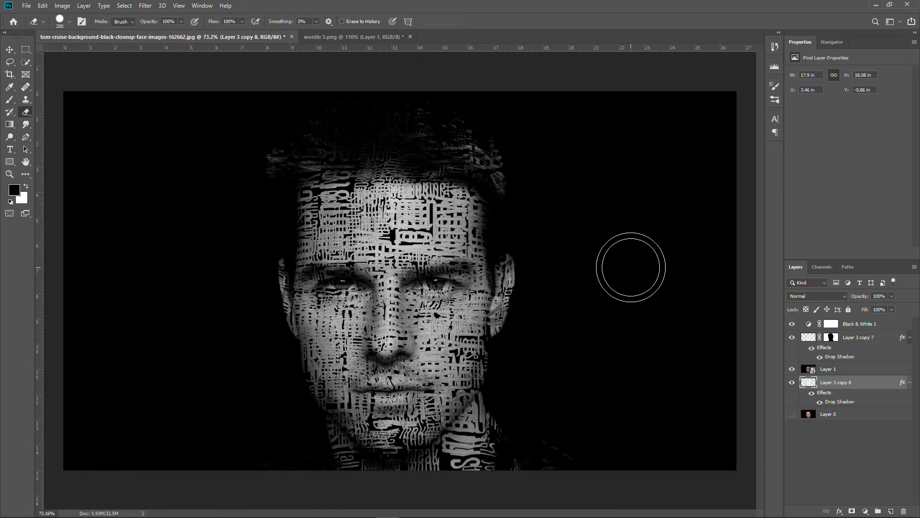